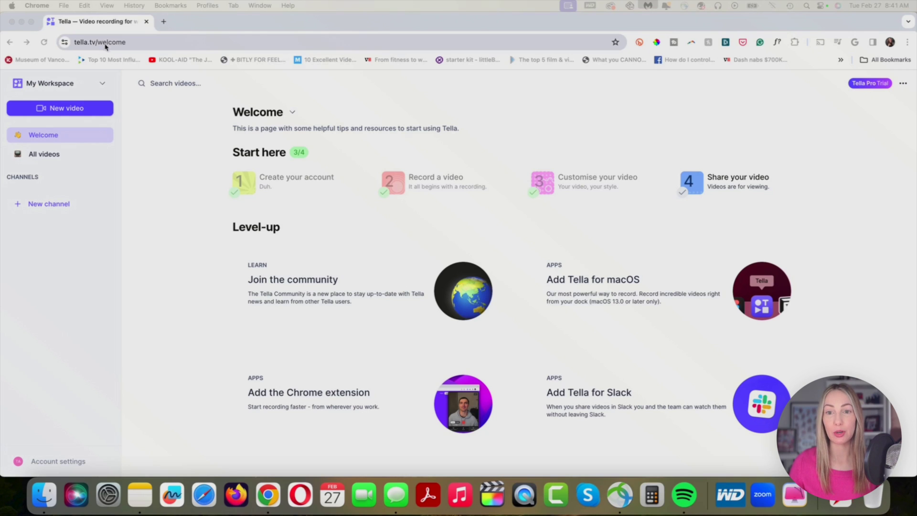
Step: Start a new video from All videos, with Quick recording mode selected
click(102, 160)
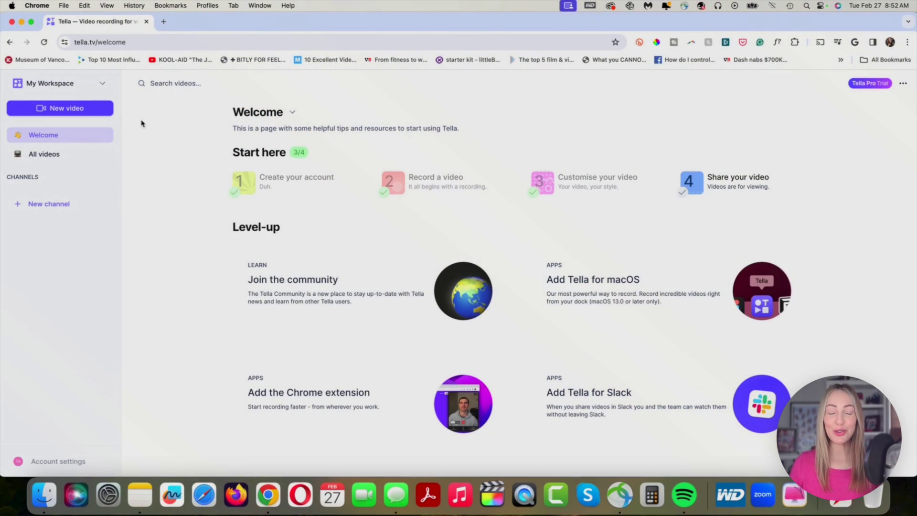
click(62, 109)
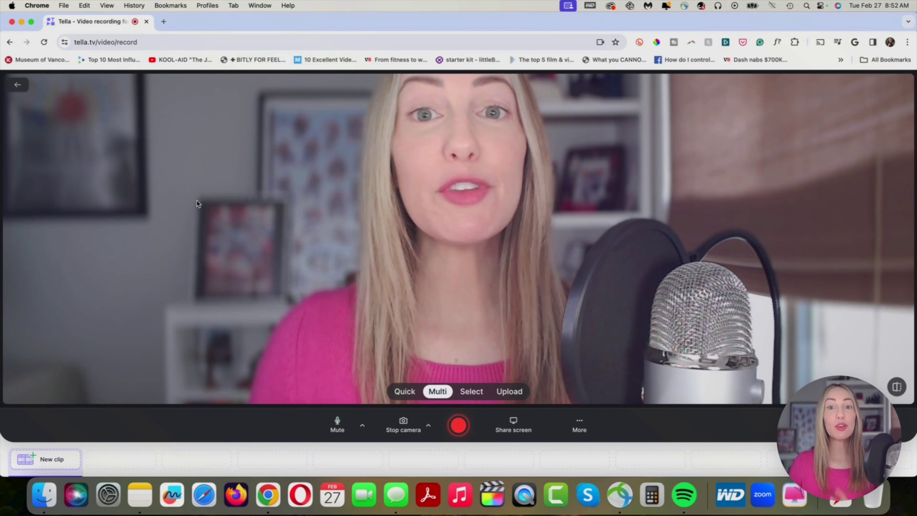
click(404, 392)
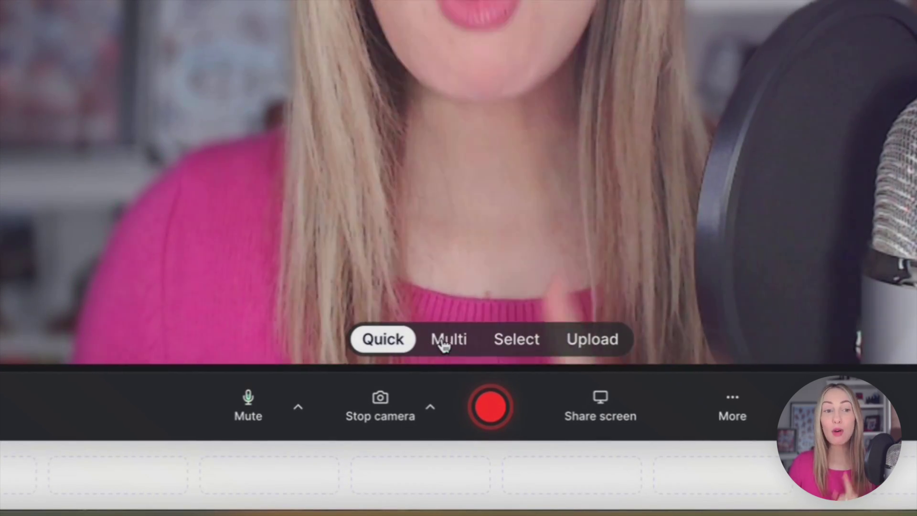
Step: Cycle through the Multi, Select and Upload recording modes, finishing back on Multi
click(445, 341)
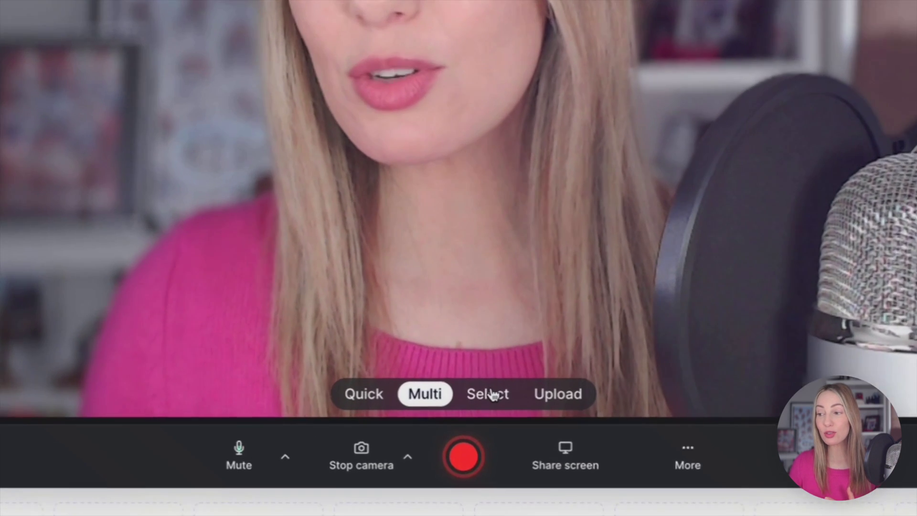
click(473, 392)
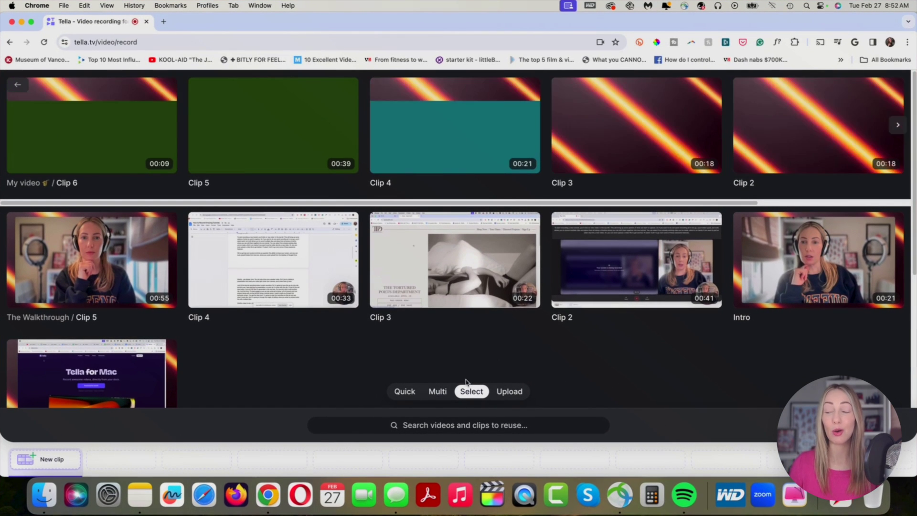
click(509, 391)
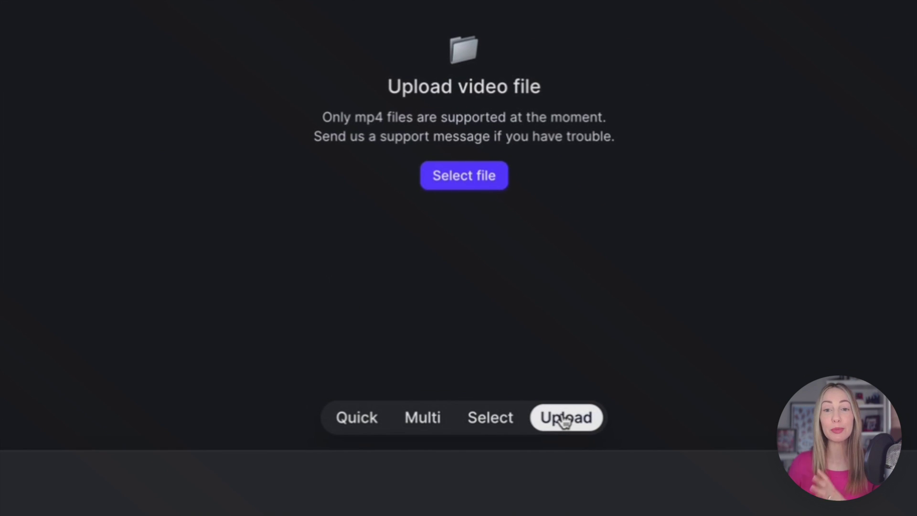
click(423, 418)
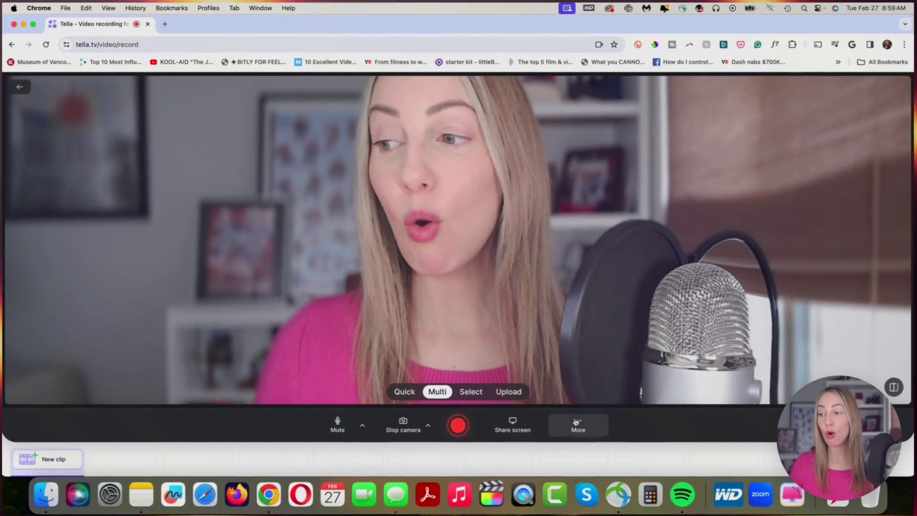
Step: Try the Present slides option, then dismiss the slide import prompt
click(579, 424)
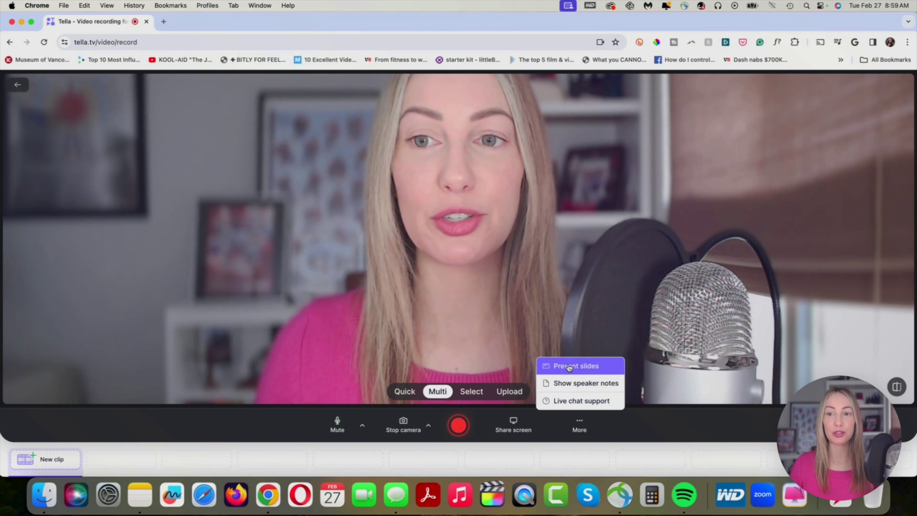
click(566, 367)
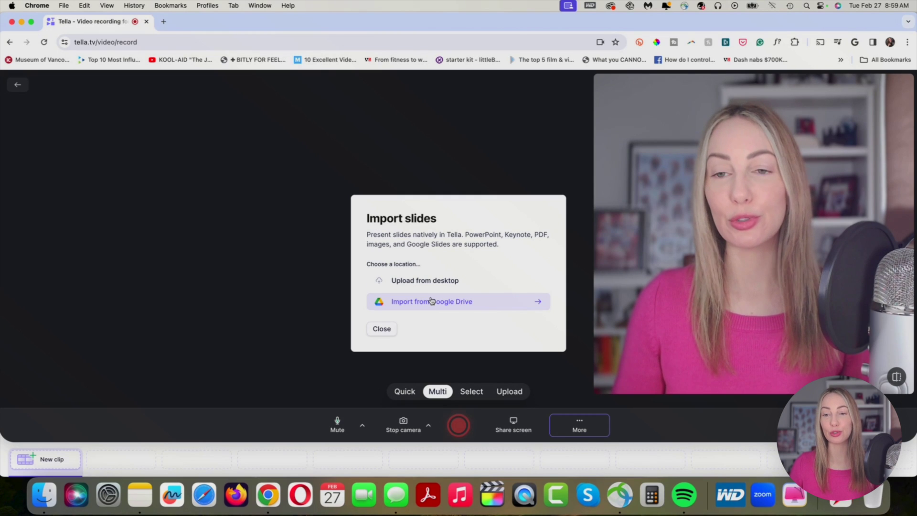
click(382, 329)
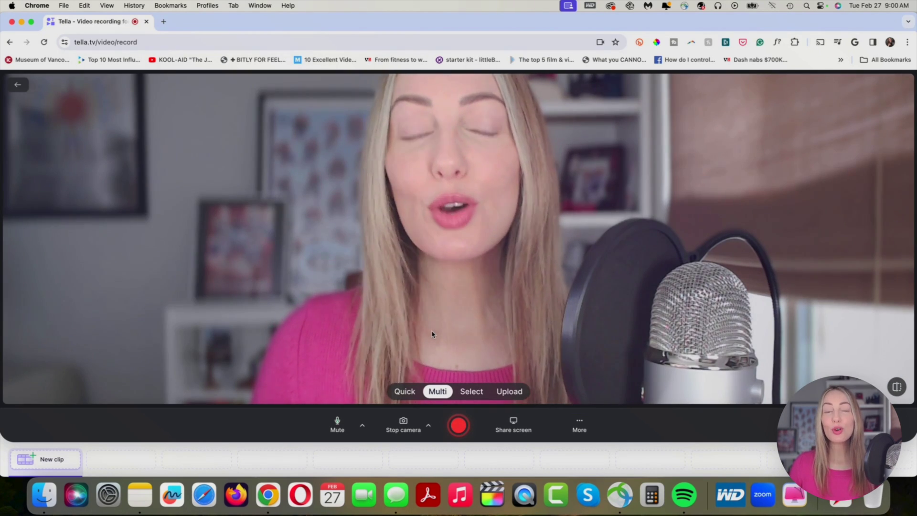
Step: Paste the intro script into the speaker notes and start recording the intro clip
click(579, 425)
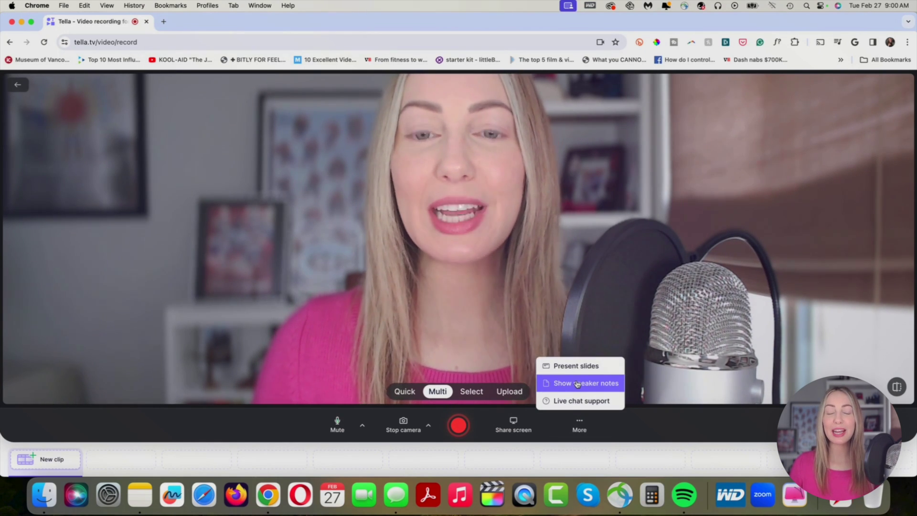
click(578, 383)
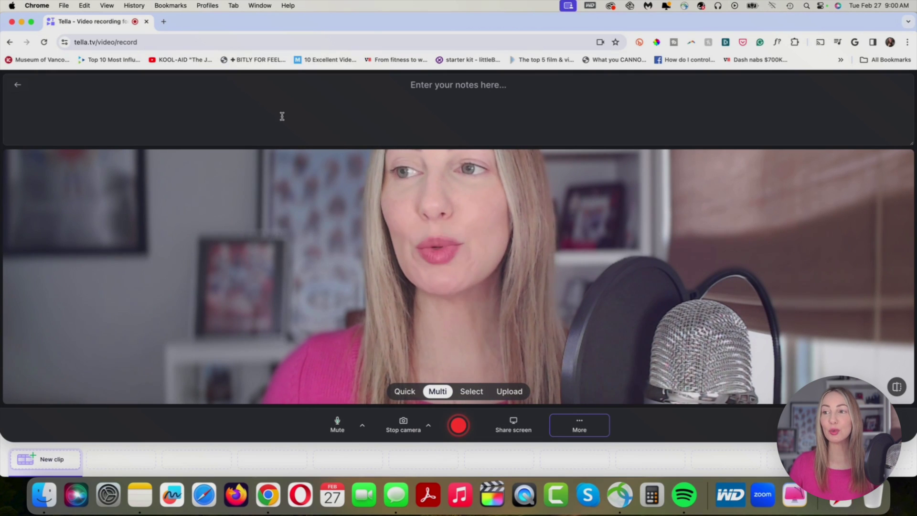
click(304, 102)
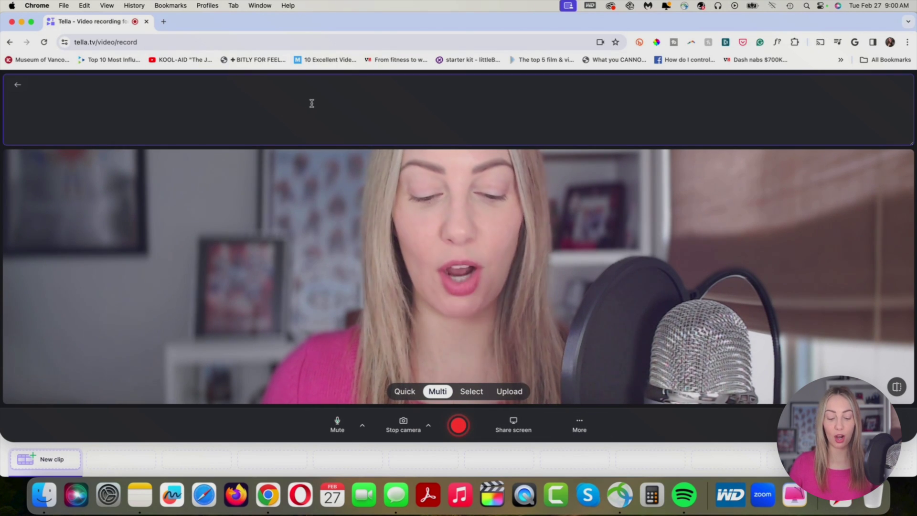
key(super+v)
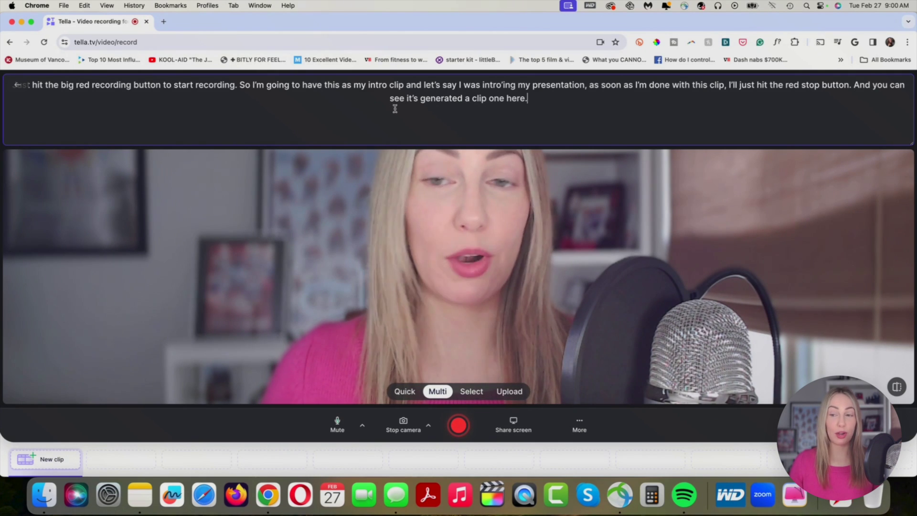
click(459, 425)
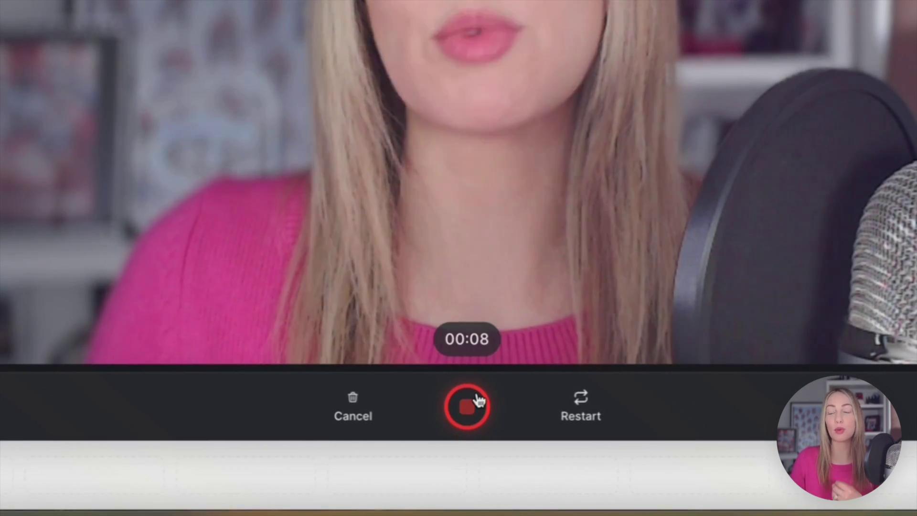
Step: Stop the intro take so it is saved as Clip 1
click(469, 406)
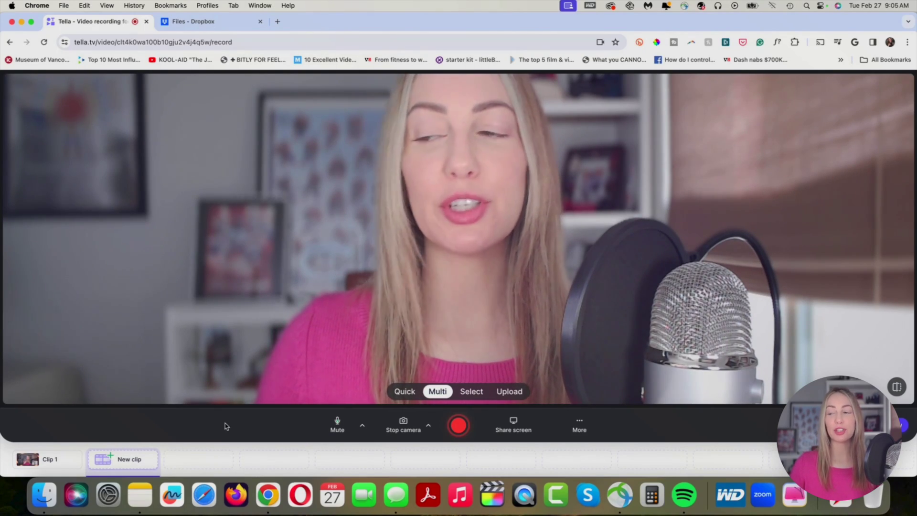
Step: Share Entire Screen 2, start recording the screen demo, and switch to Dropbox
click(513, 424)
click(520, 164)
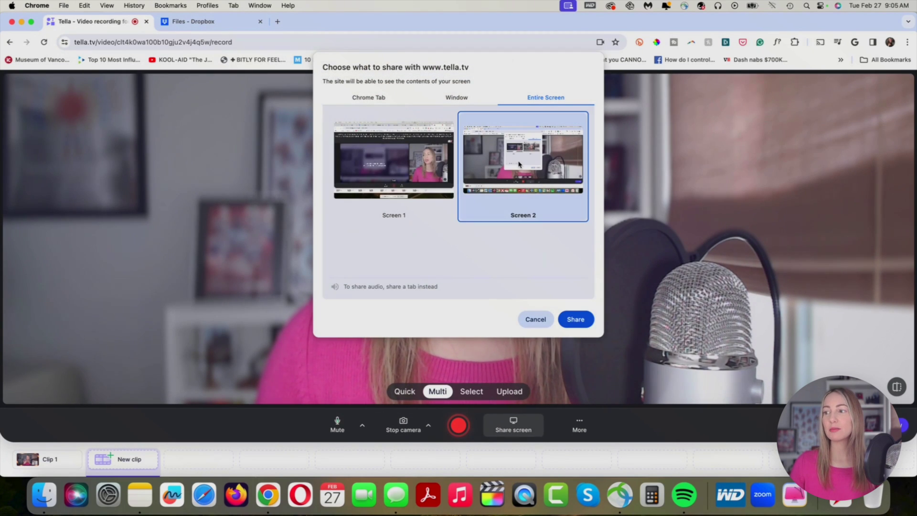
click(573, 318)
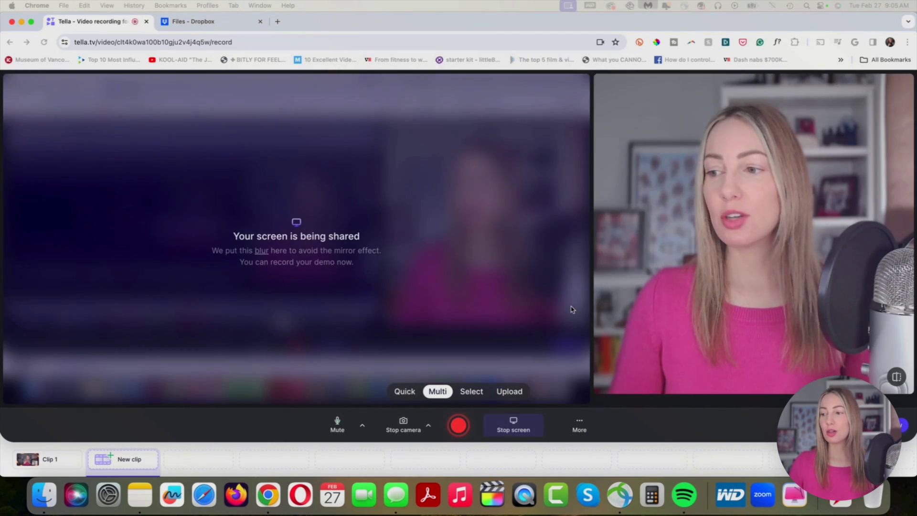
click(459, 426)
click(217, 24)
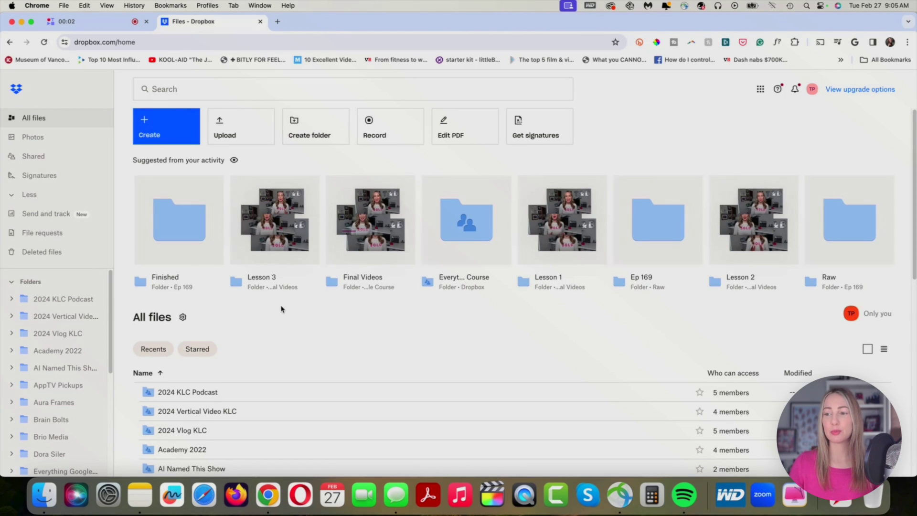
scroll(282, 309, down, 1)
scroll(292, 301, down, 2)
scroll(293, 299, down, 1)
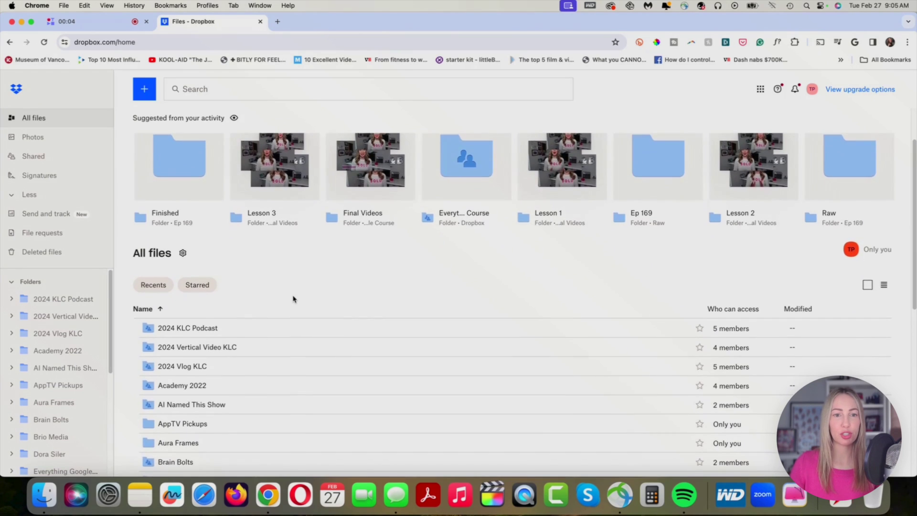
scroll(292, 299, down, 1)
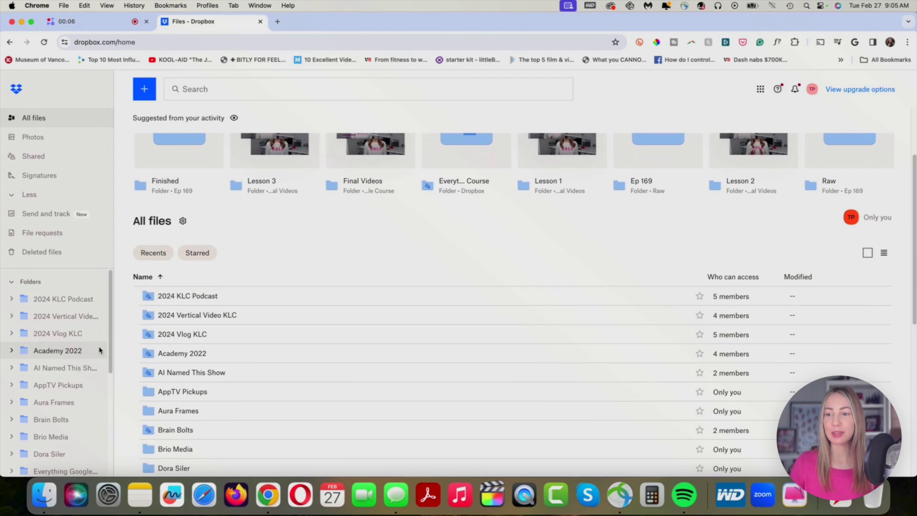
Step: Open the AI Named This Show folder in Dropbox, then return to Tella
click(79, 368)
scroll(122, 308, down, 1)
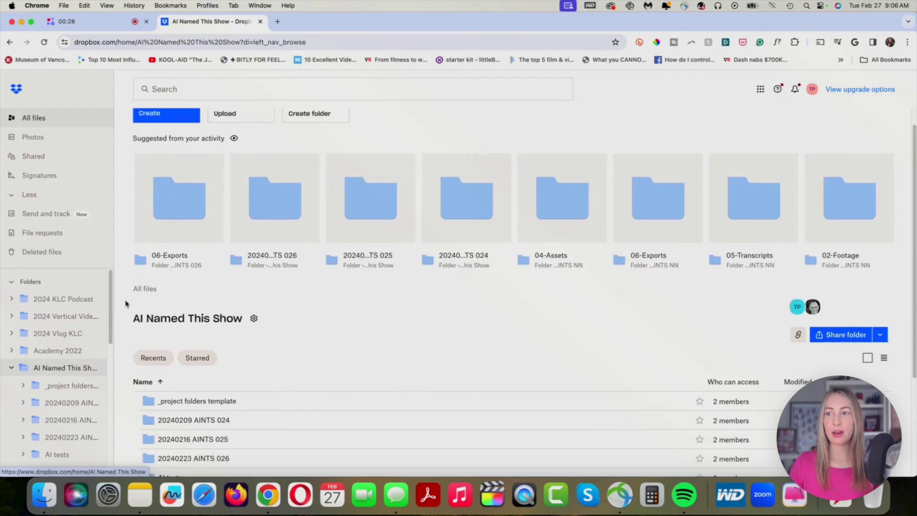
scroll(124, 306, down, 2)
scroll(124, 309, up, 3)
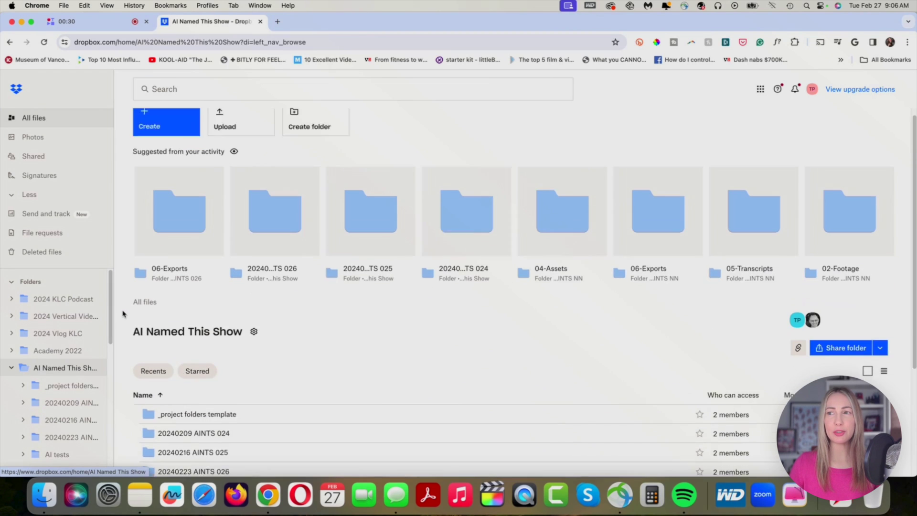
click(66, 21)
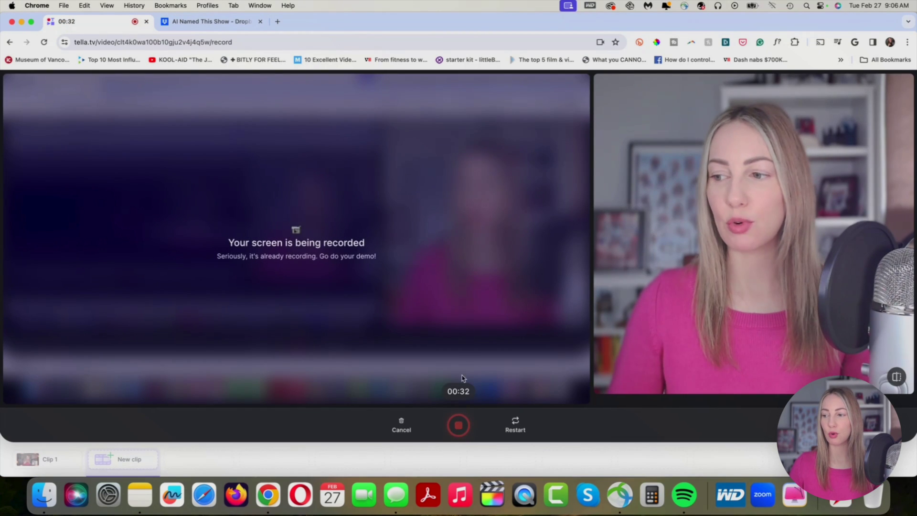
Step: Stop the screen recording and begin renaming Clip 4 to 'new doc'
click(459, 426)
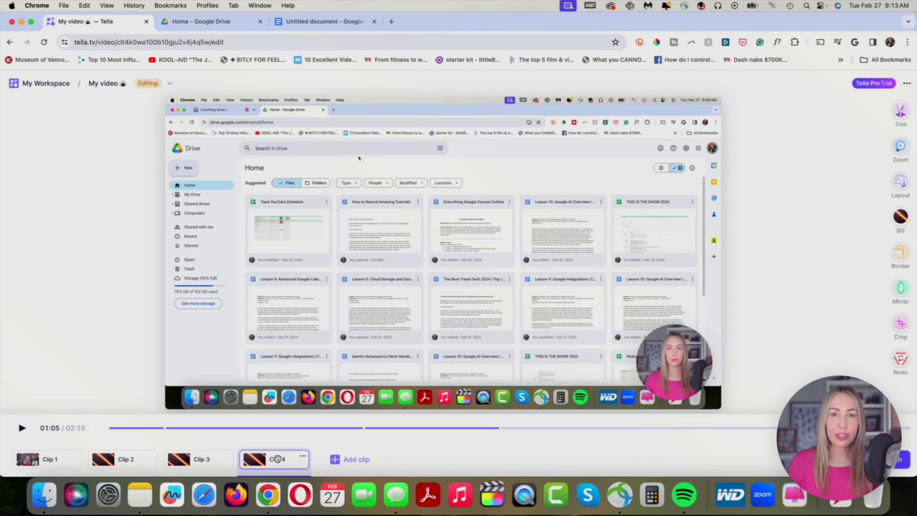
click(303, 457)
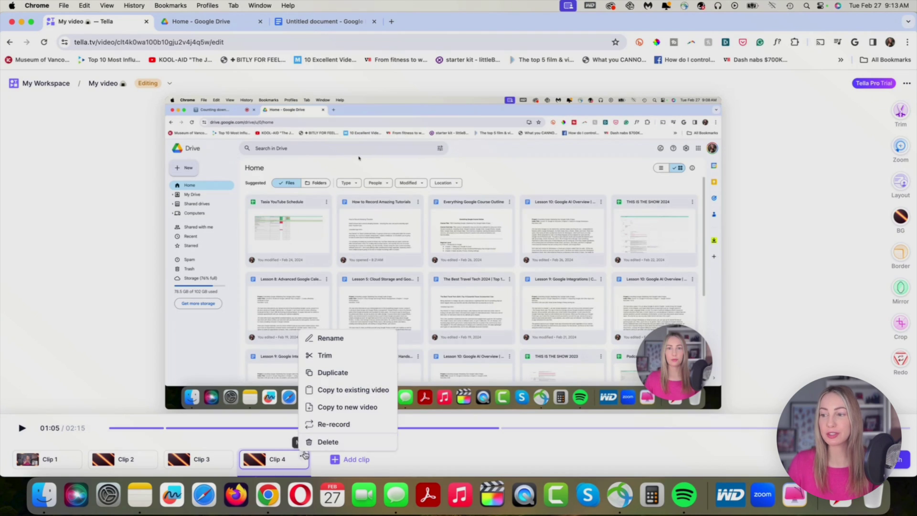
click(331, 339)
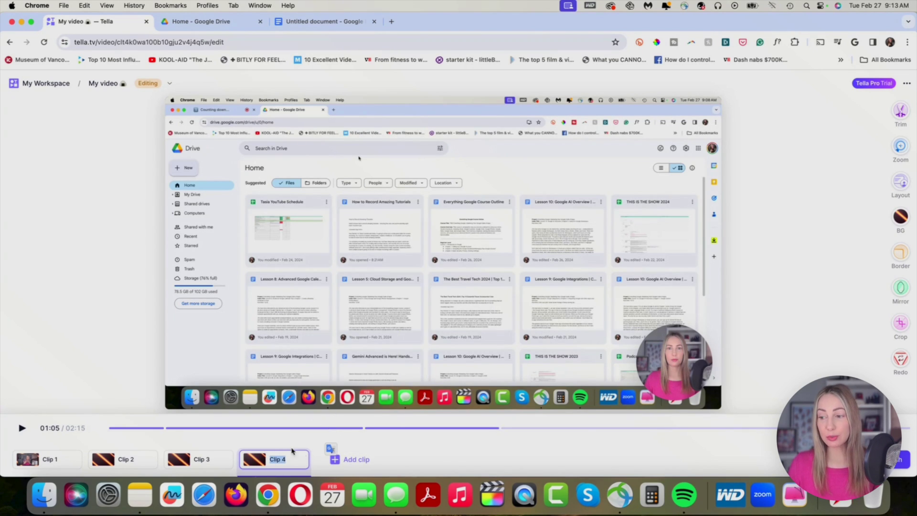
text(new)
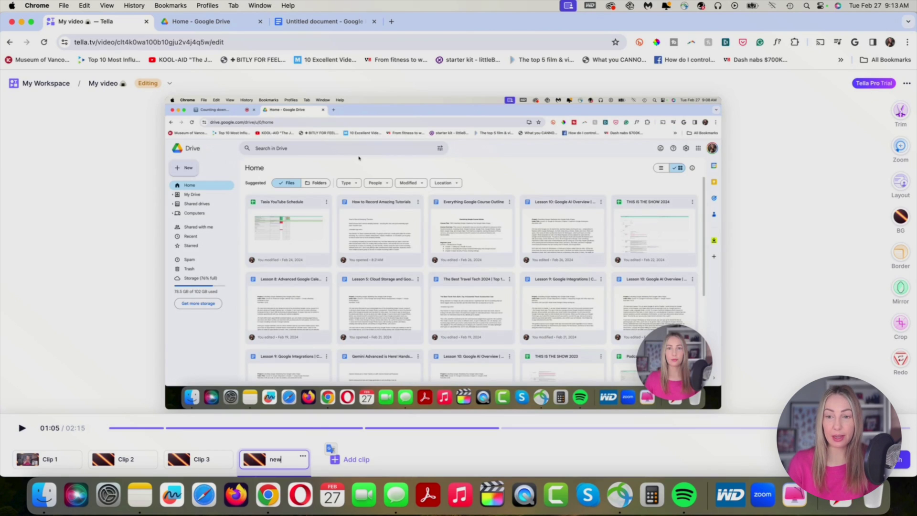
text( doc)
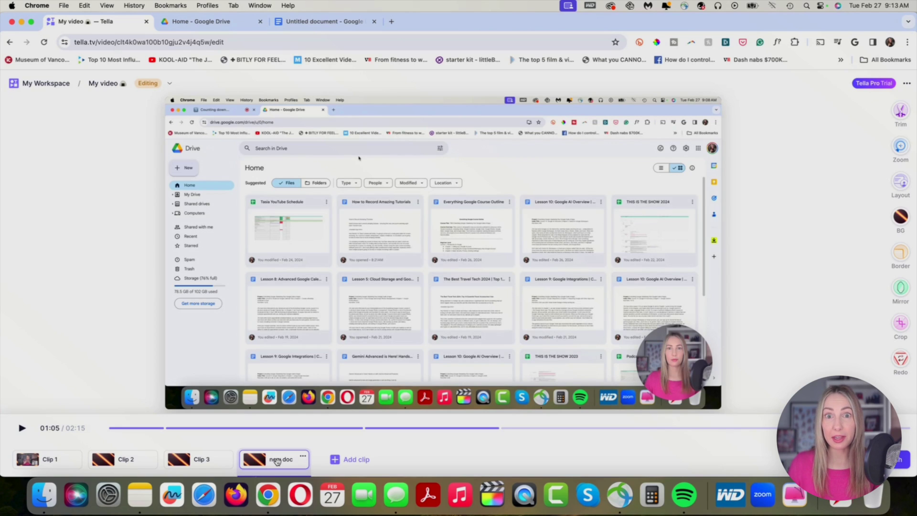
Step: Start trimming the new doc clip and split it at 00:17
click(305, 457)
click(325, 351)
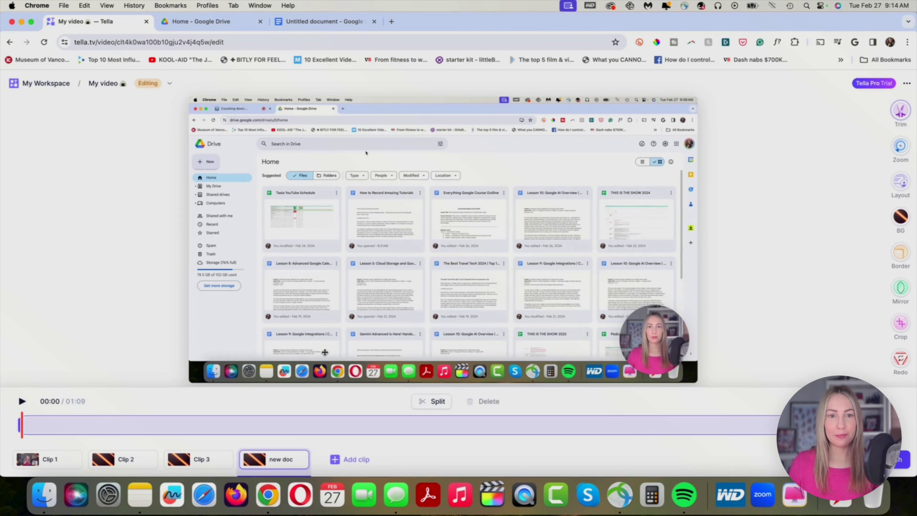
drag(22, 424, 77, 423)
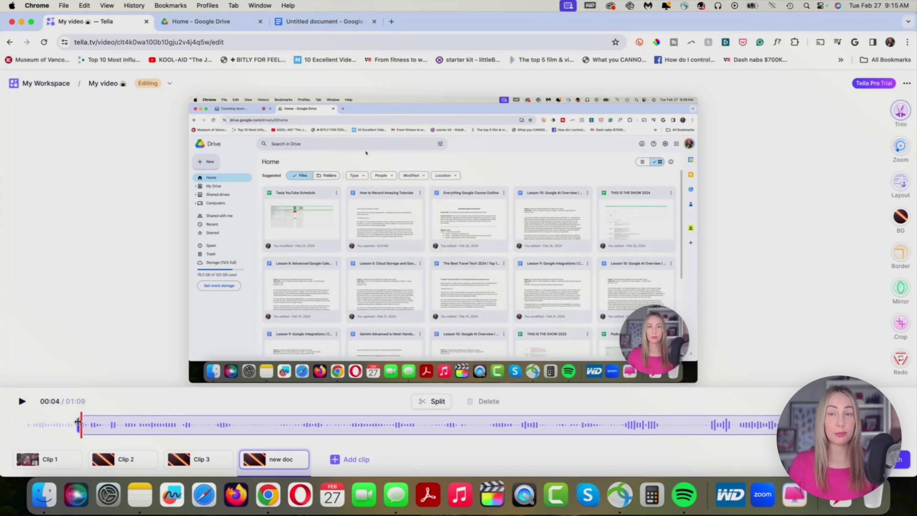
drag(81, 424, 18, 427)
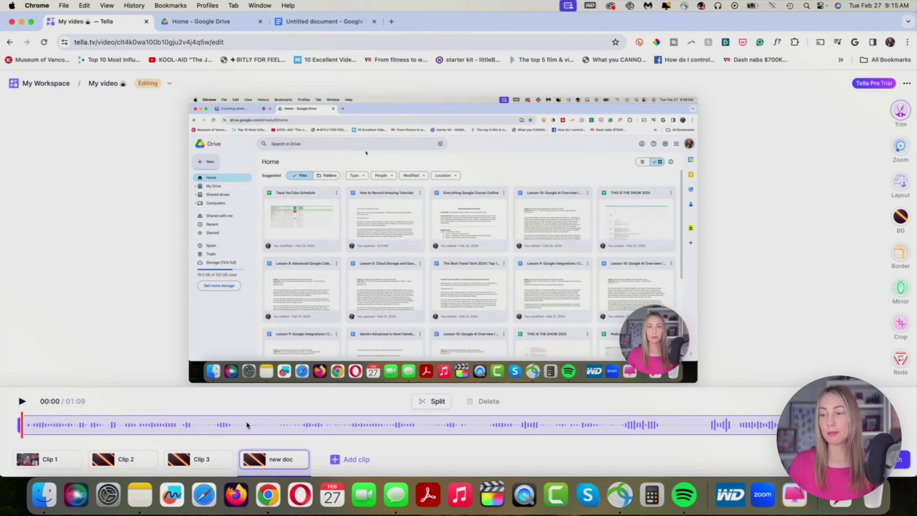
click(246, 424)
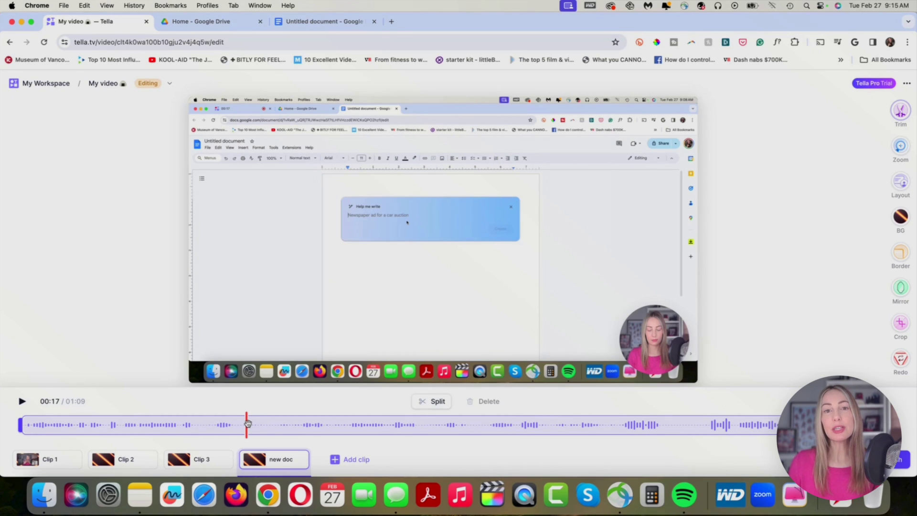
click(434, 403)
Step: Split the clip again at 00:46 and delete the typing section between the splits
click(284, 423)
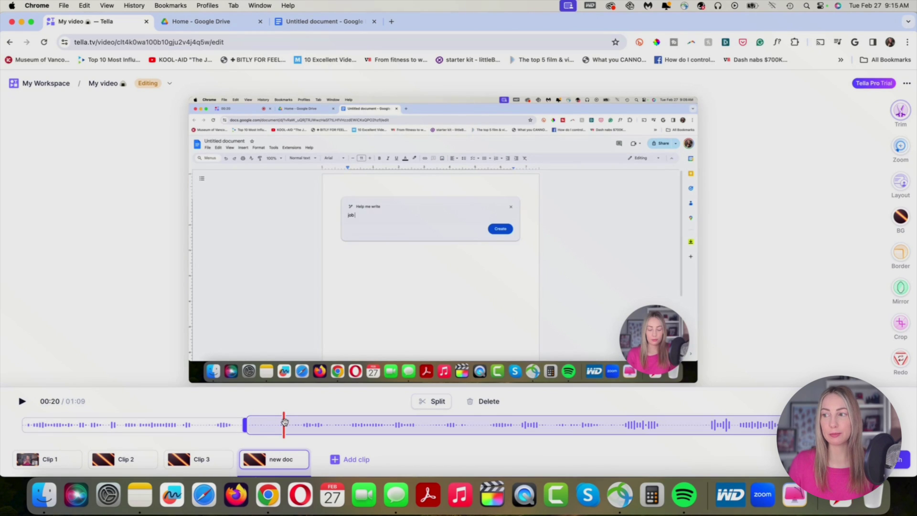
click(339, 424)
click(479, 427)
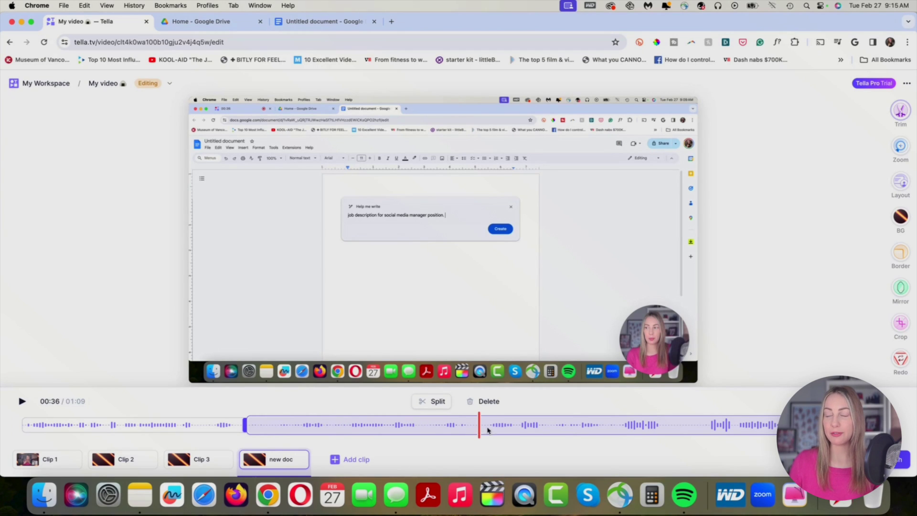
click(566, 427)
click(611, 424)
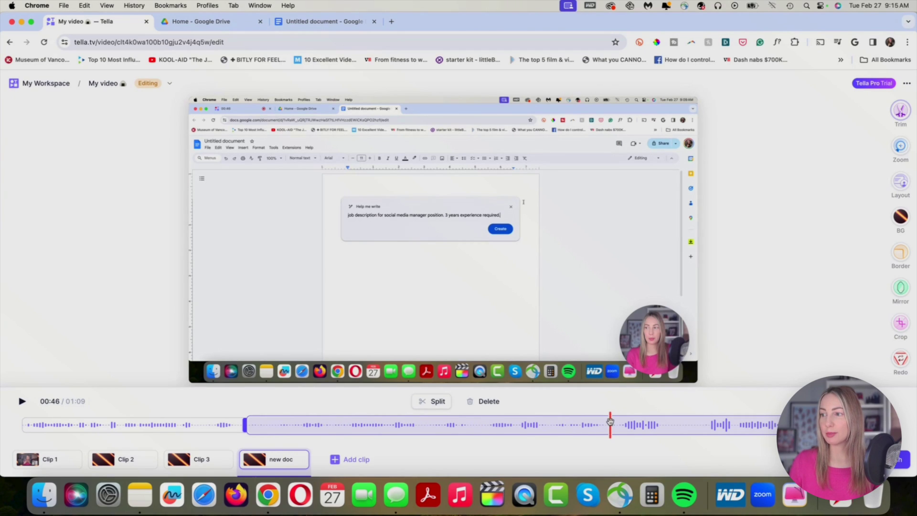
click(436, 402)
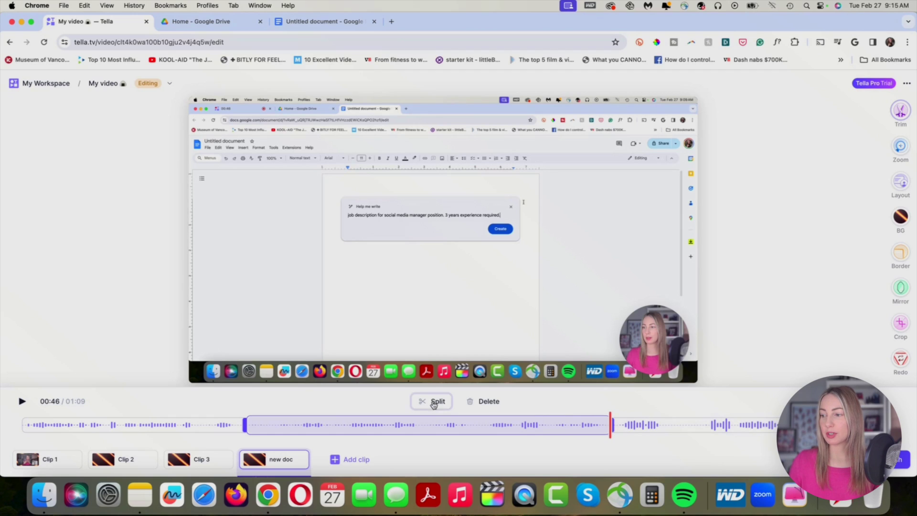
click(426, 425)
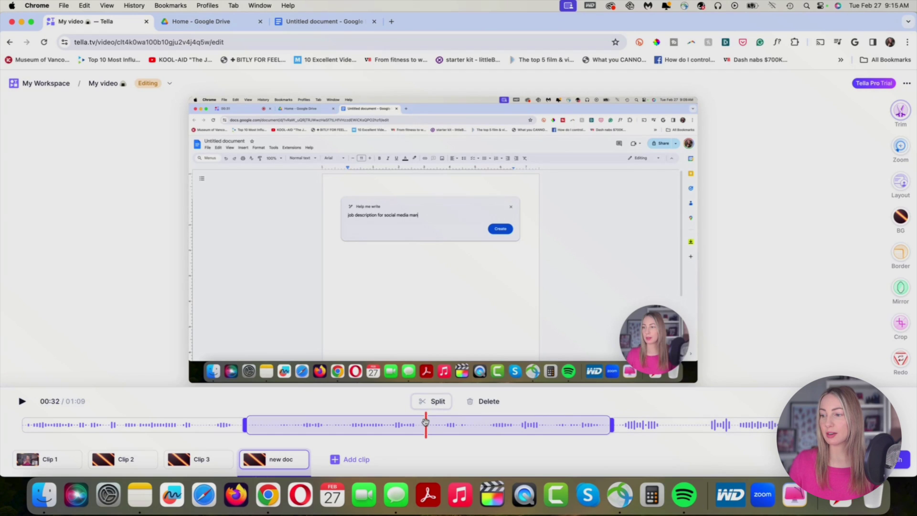
click(481, 403)
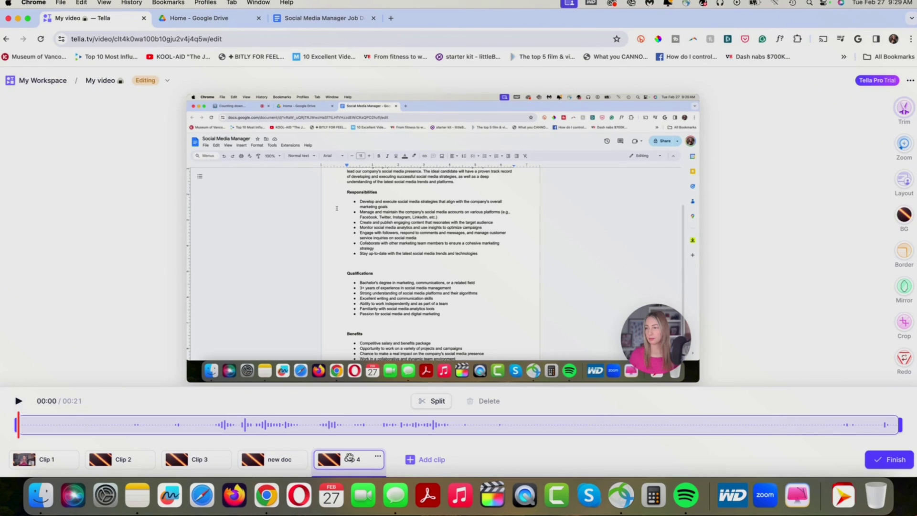
Step: Place the playhead near the start of Clip 4 and show its Zoom settings
click(165, 426)
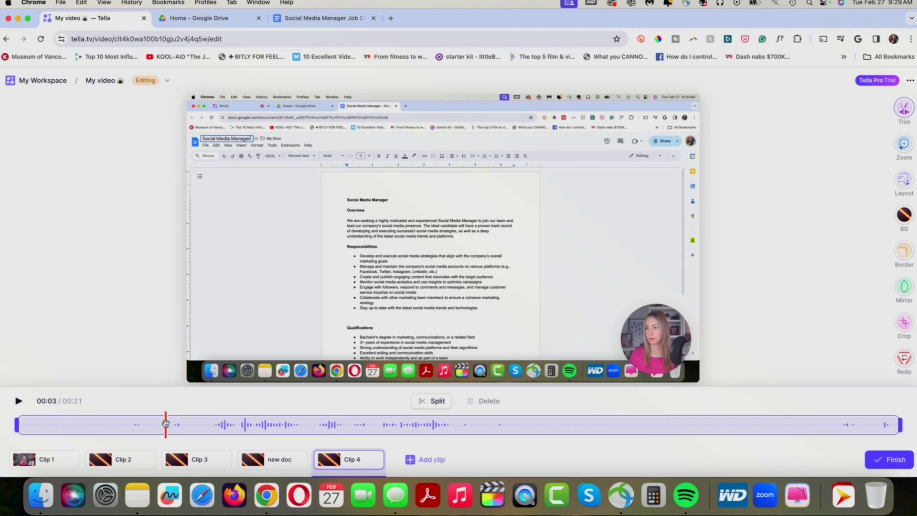
drag(161, 426, 140, 425)
click(905, 146)
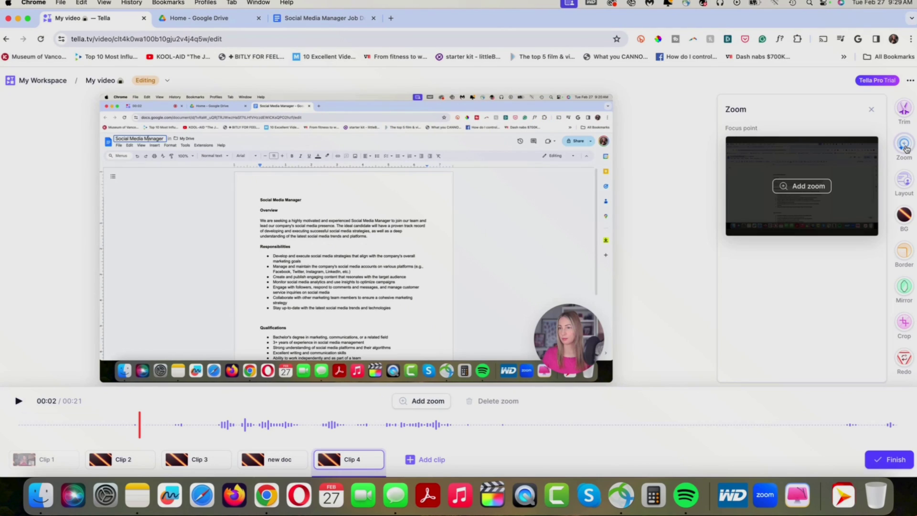
Step: Add a 191% zoom on the document title, lasting until about 00:07
click(805, 188)
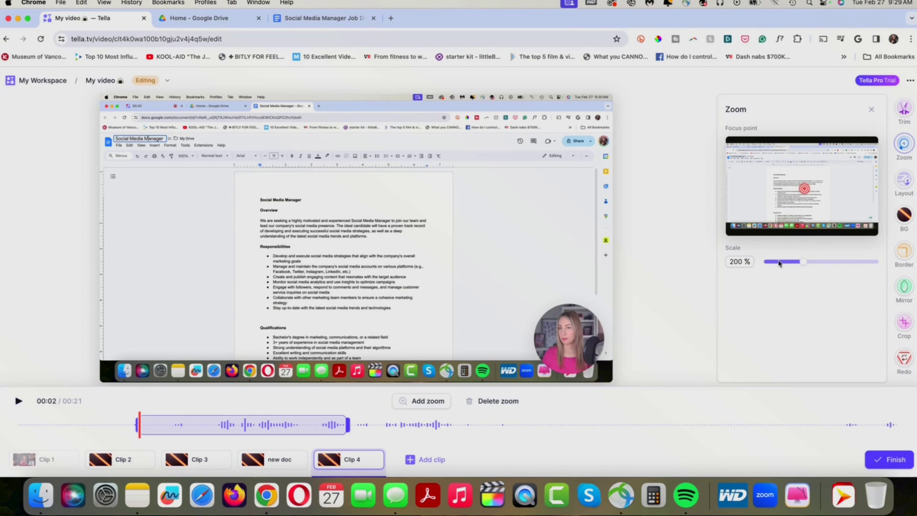
drag(803, 263, 802, 264)
drag(807, 190, 741, 158)
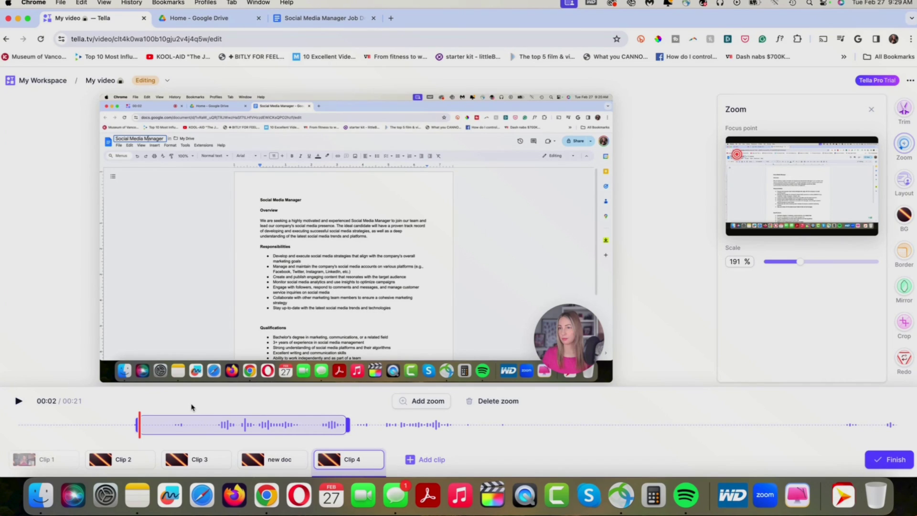
click(197, 419)
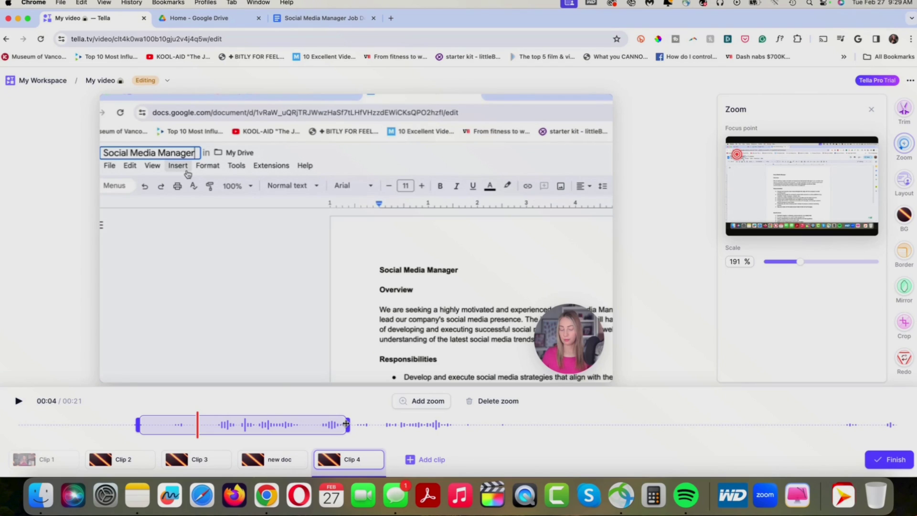
drag(346, 424, 291, 424)
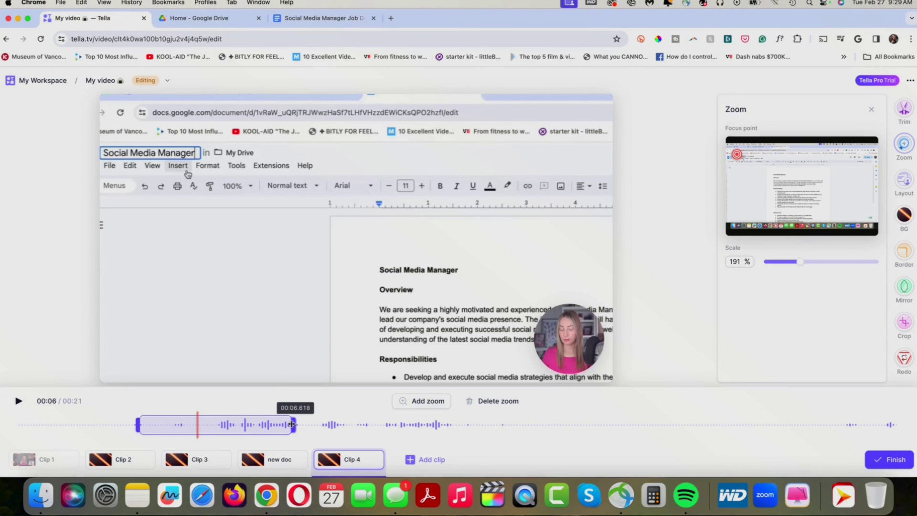
drag(292, 425, 344, 425)
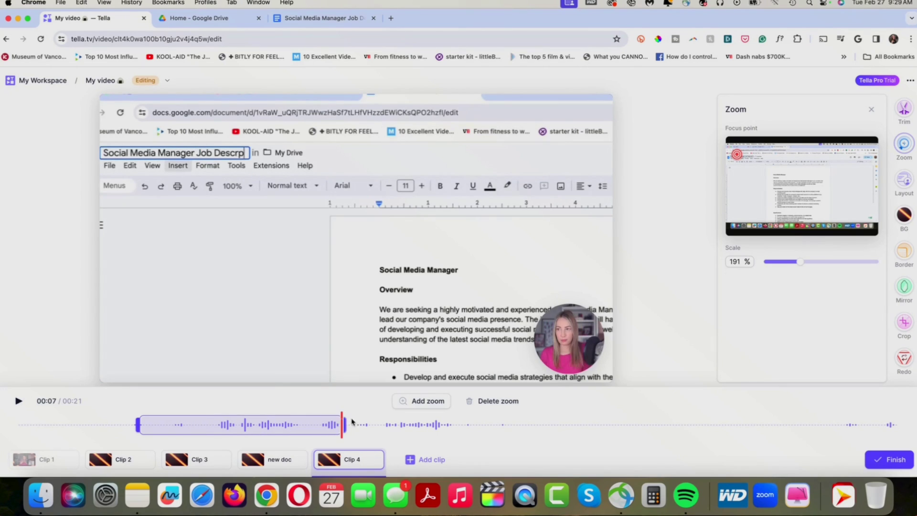
drag(737, 156, 728, 156)
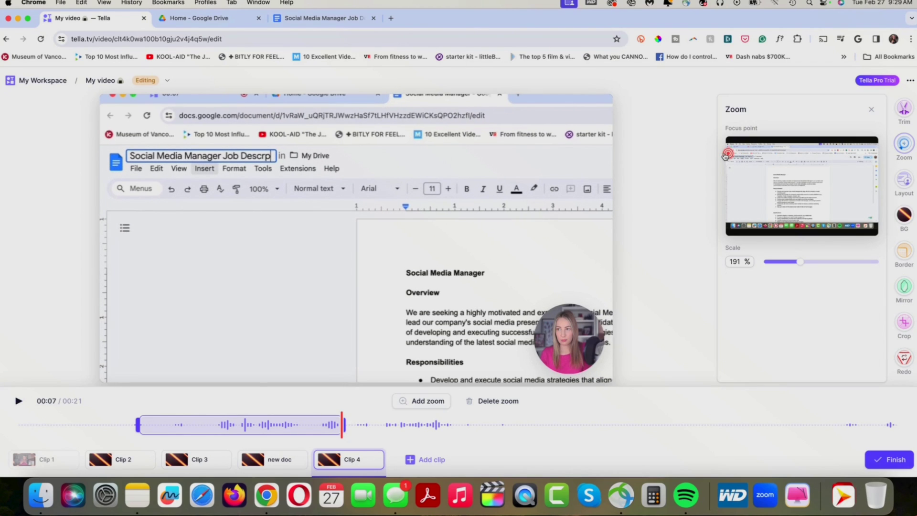
Step: Replay Clip 4 from 00:03 to review the current zoom
click(146, 424)
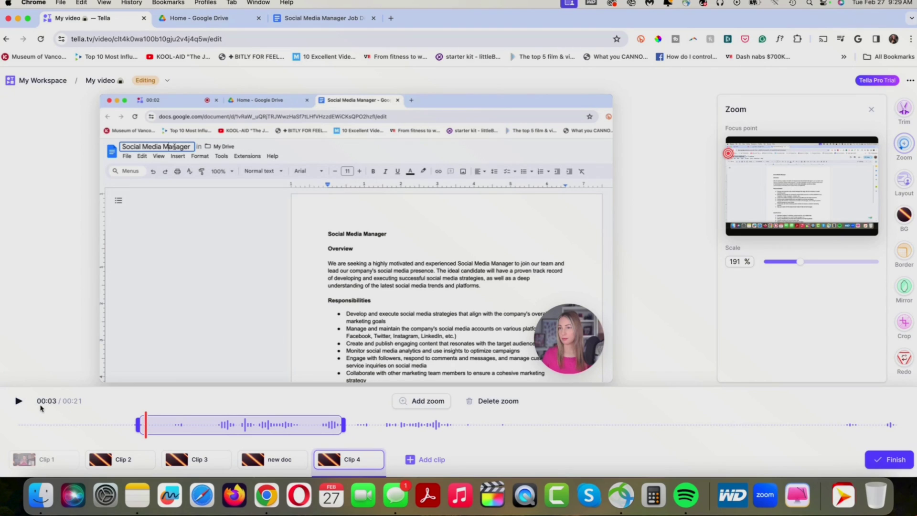
click(18, 401)
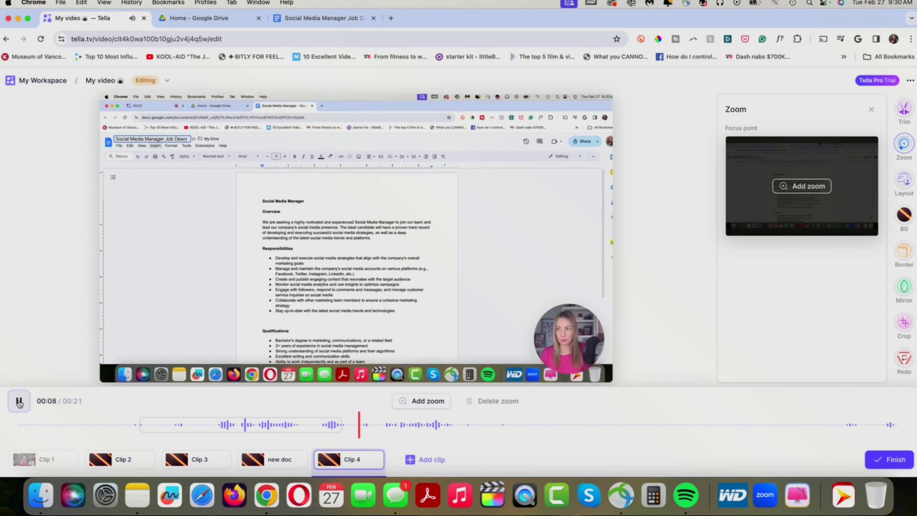
click(19, 402)
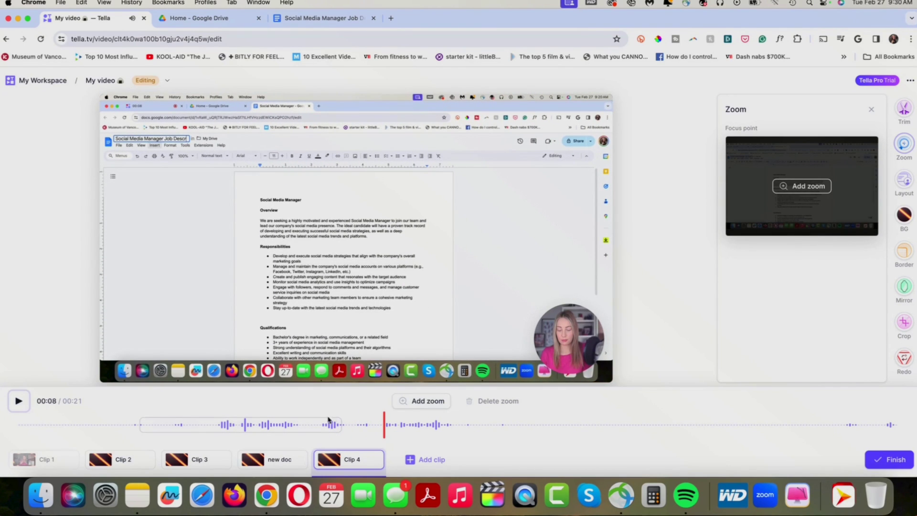
Step: Stretch Clip 4's zoom segment so it lasts until the 00:10 mark
click(286, 424)
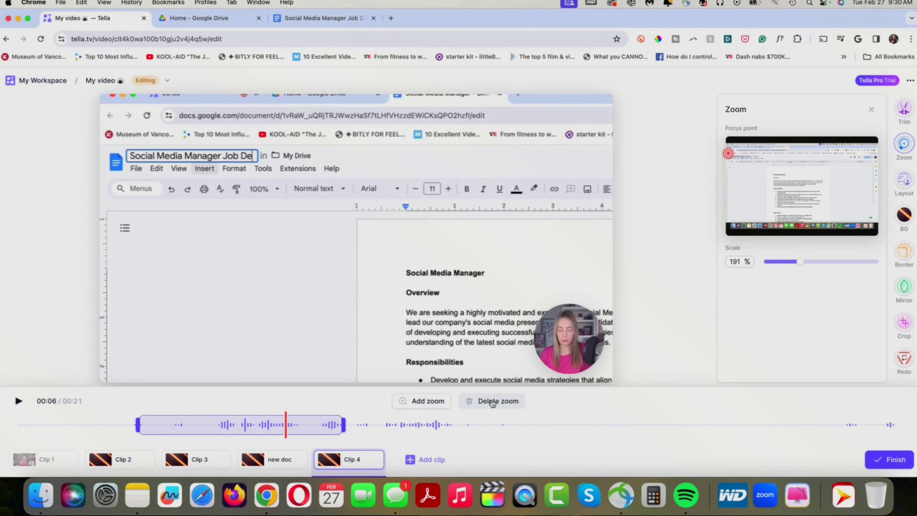
click(372, 424)
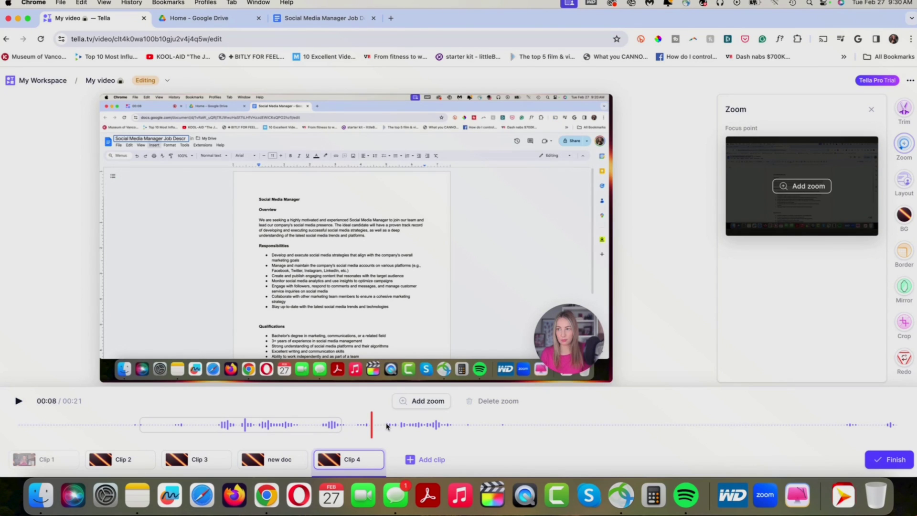
click(354, 429)
drag(343, 425, 434, 424)
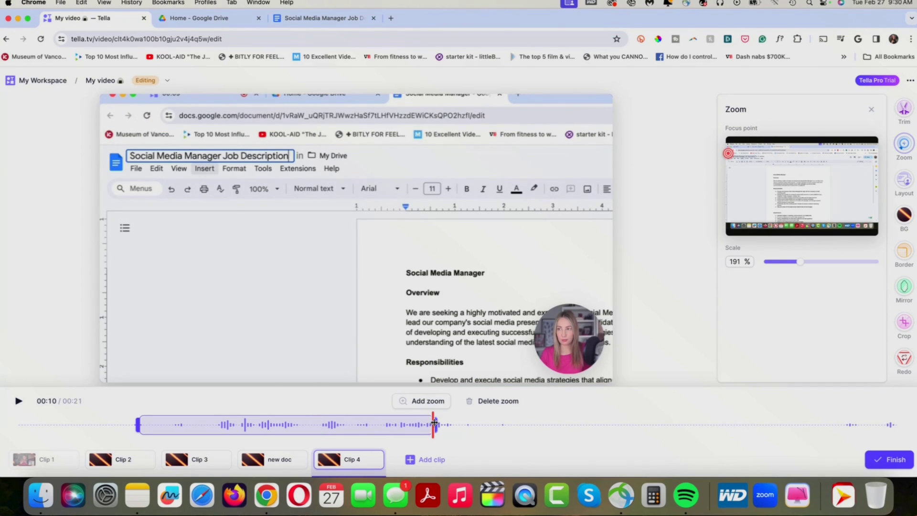
click(468, 423)
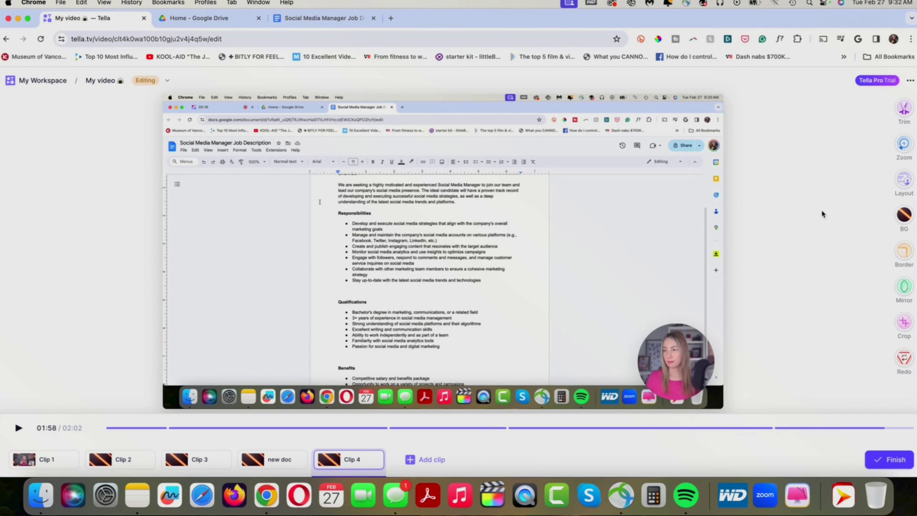
Step: Try Clip 4's Wide layouts (camera insets, camera only, circle), settling on Screen only
click(902, 184)
scroll(813, 225, down, 2)
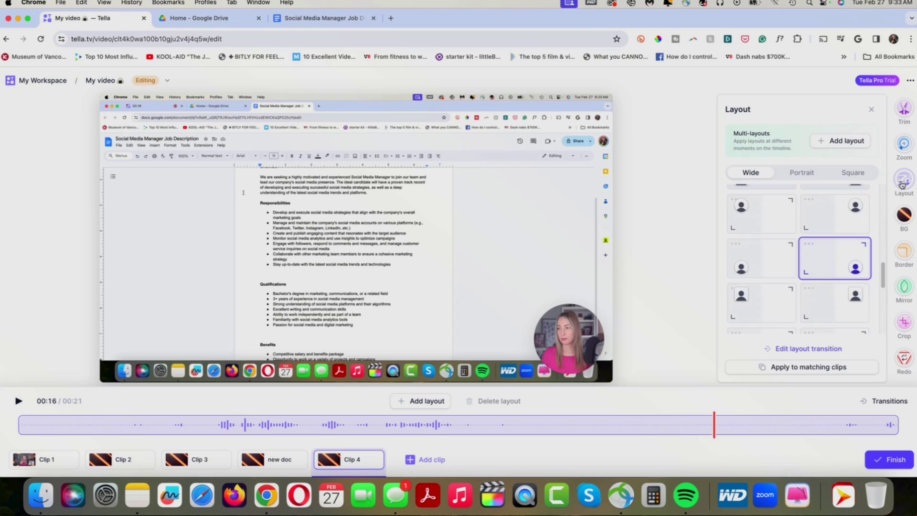
scroll(803, 222, up, 2)
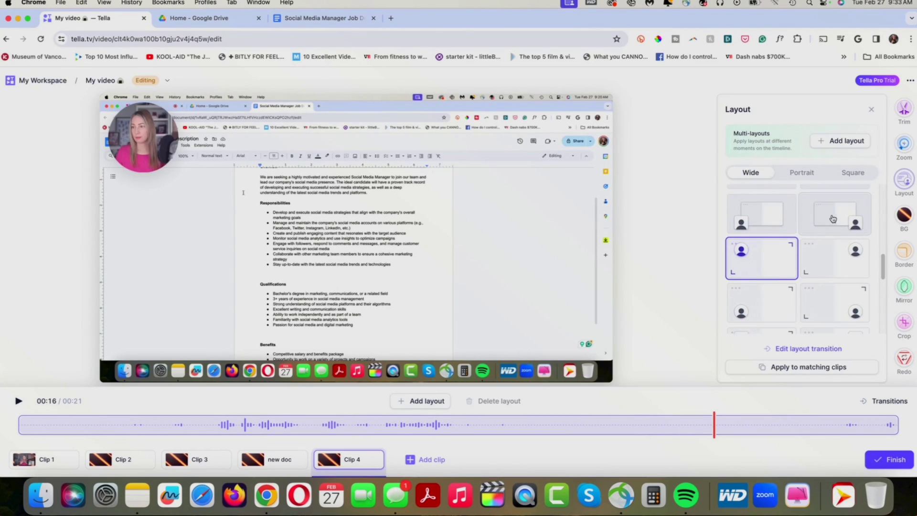
click(840, 219)
scroll(841, 219, up, 1)
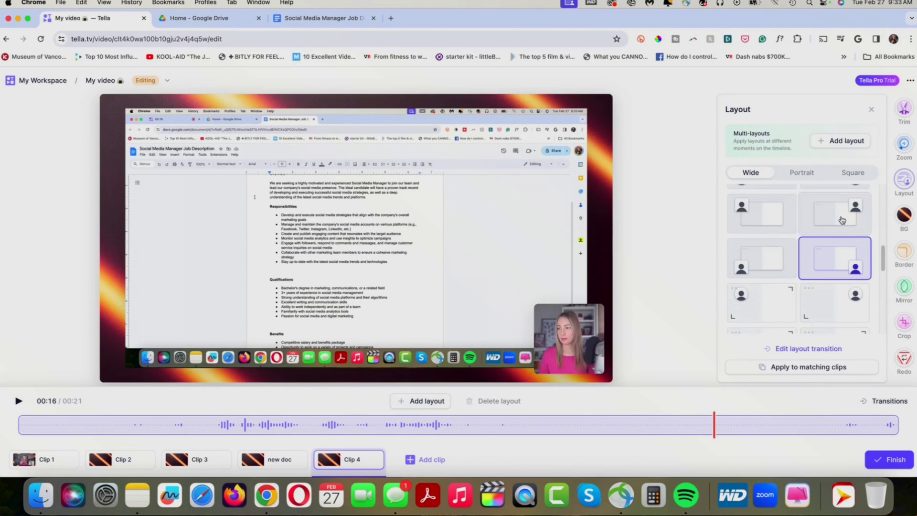
scroll(813, 238, down, 2)
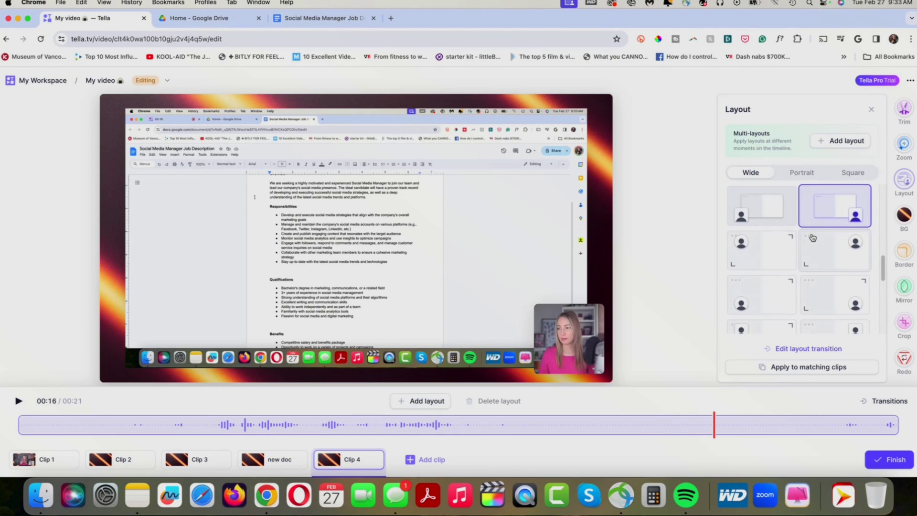
click(760, 276)
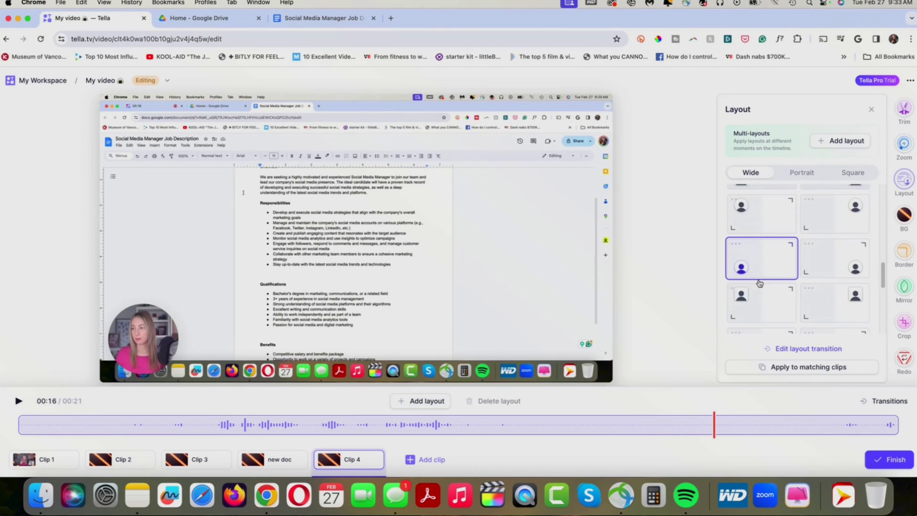
click(831, 294)
scroll(842, 294, down, 2)
scroll(844, 288, down, 1)
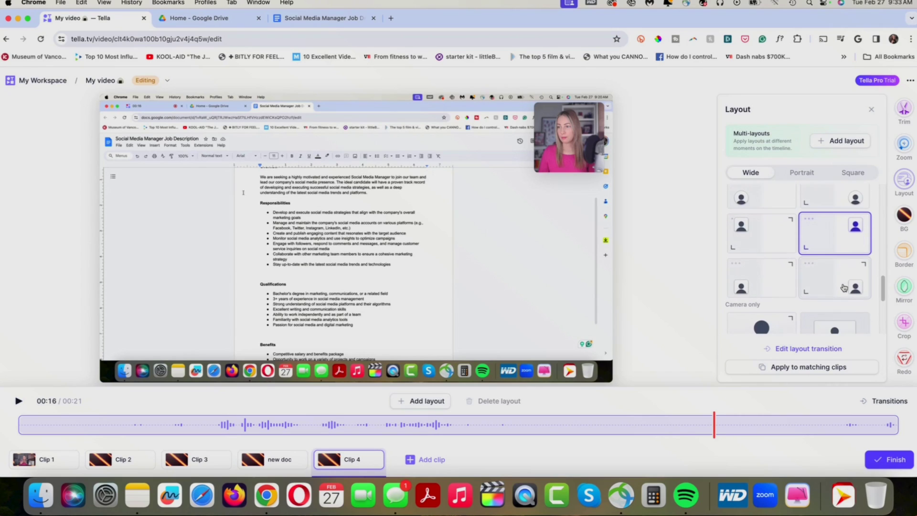
scroll(788, 273, down, 2)
click(762, 257)
scroll(761, 257, up, 1)
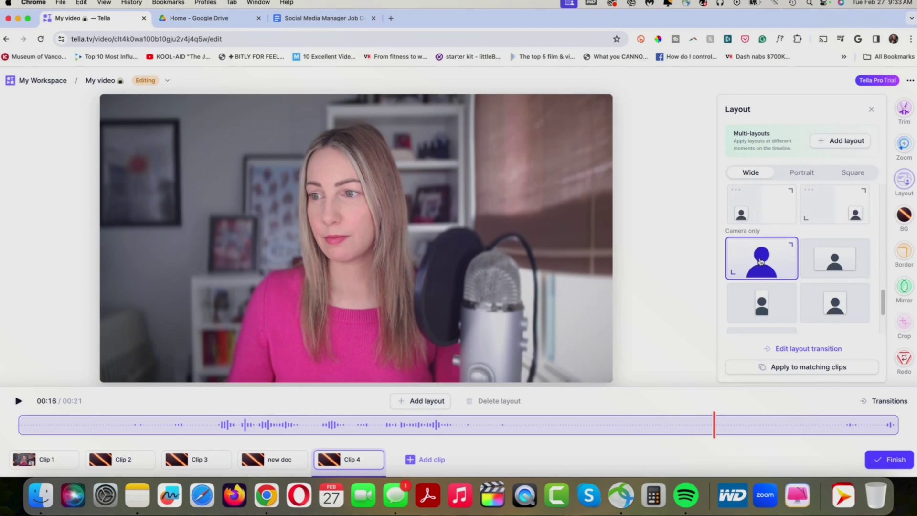
scroll(766, 272, down, 2)
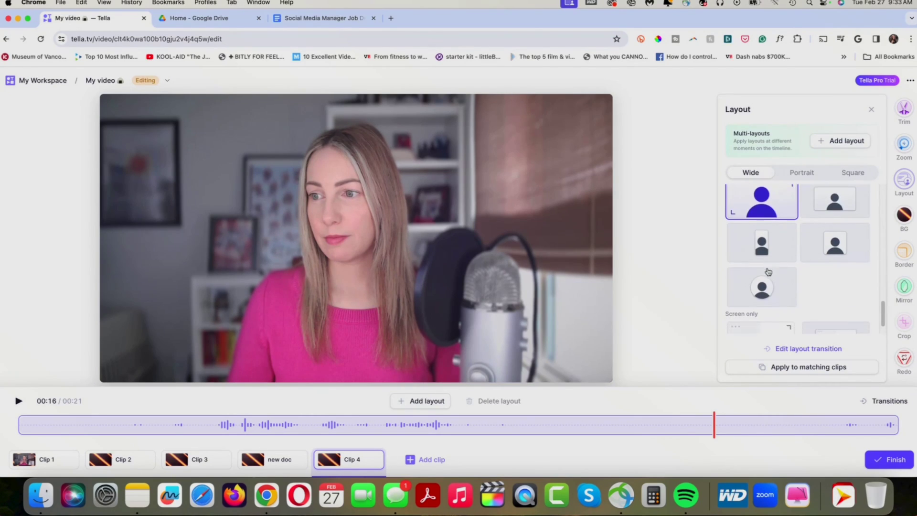
click(764, 286)
scroll(764, 288, down, 1)
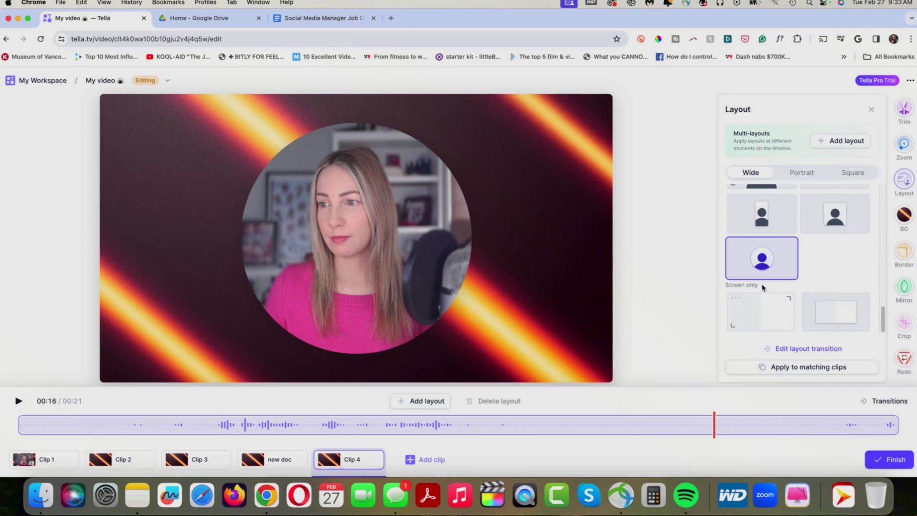
click(761, 312)
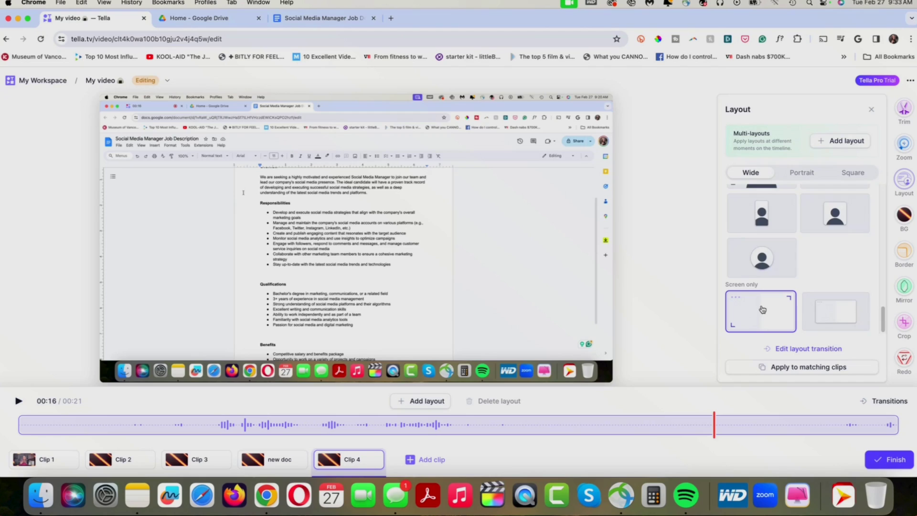
click(801, 173)
Step: Try portrait Screen + Camera layouts (camera above, below, circular), then return to Wide layouts
click(774, 238)
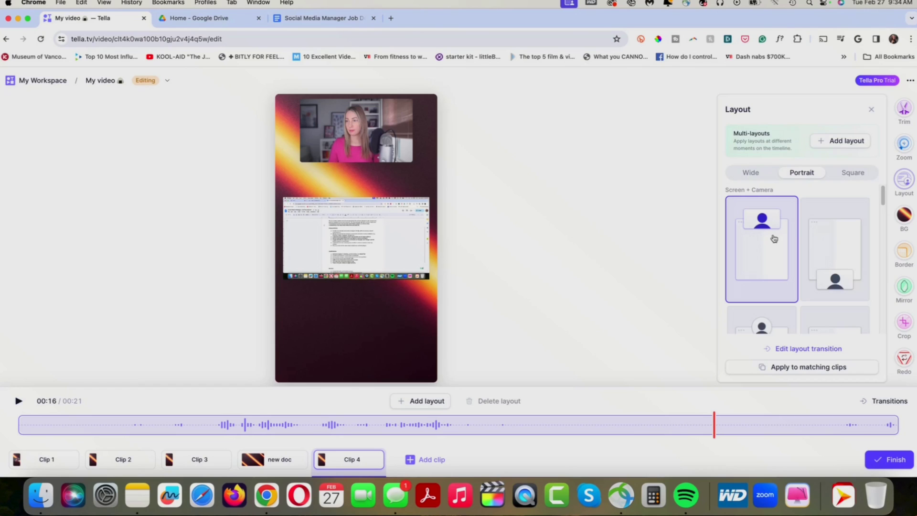
click(834, 244)
scroll(835, 244, down, 2)
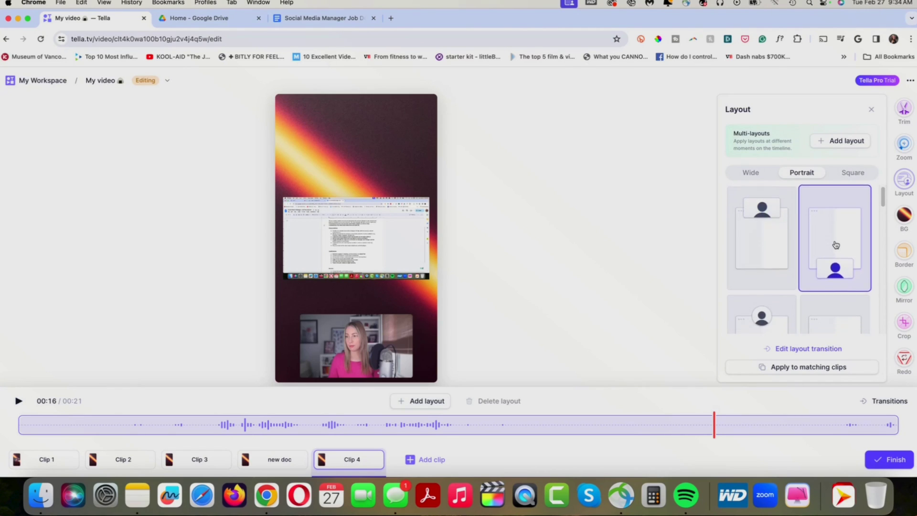
click(835, 244)
scroll(787, 238, up, 1)
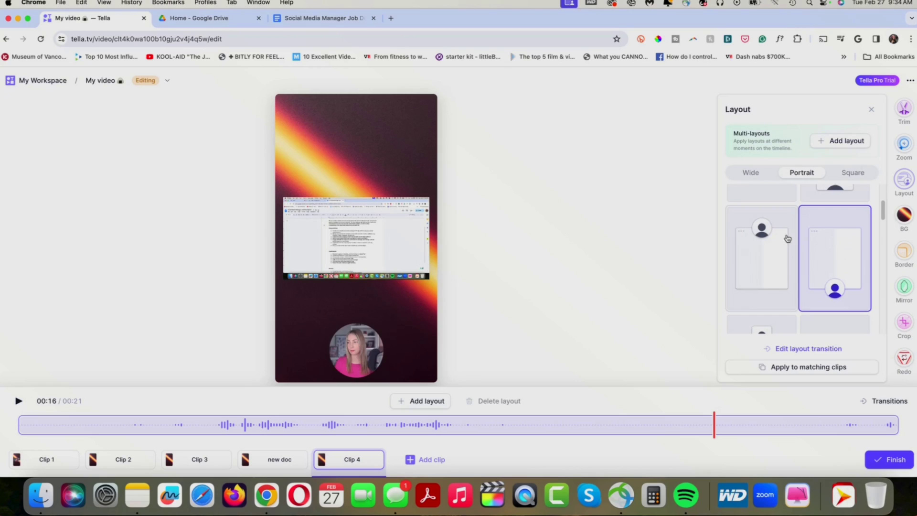
click(774, 241)
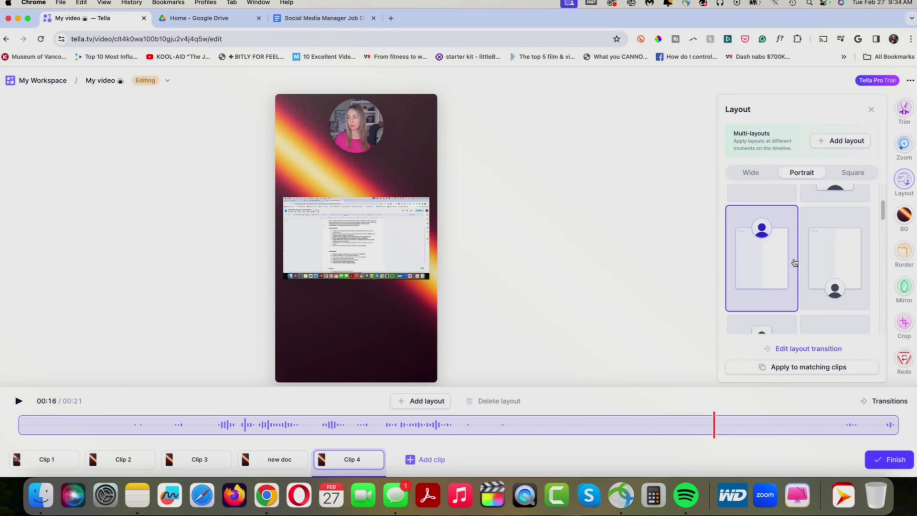
click(750, 172)
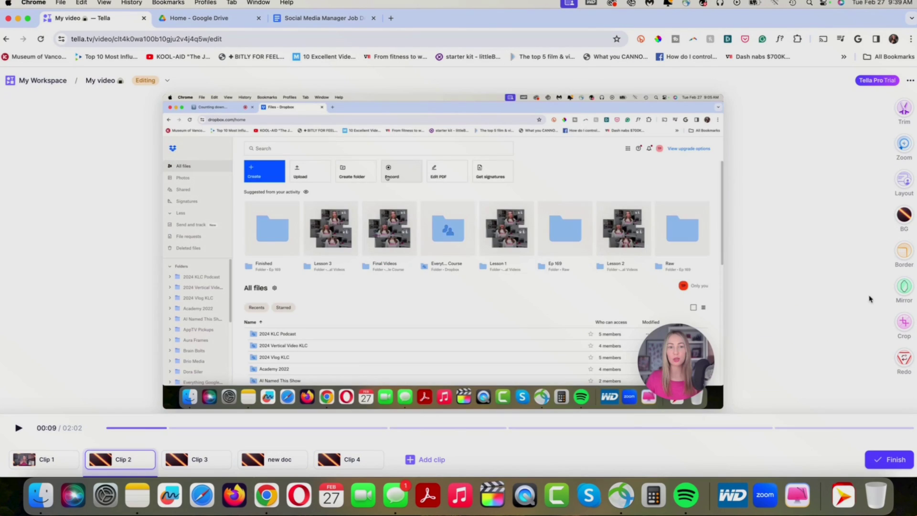
Step: Crop strips off the top and bottom of Clip 2's Dropbox recording
click(904, 325)
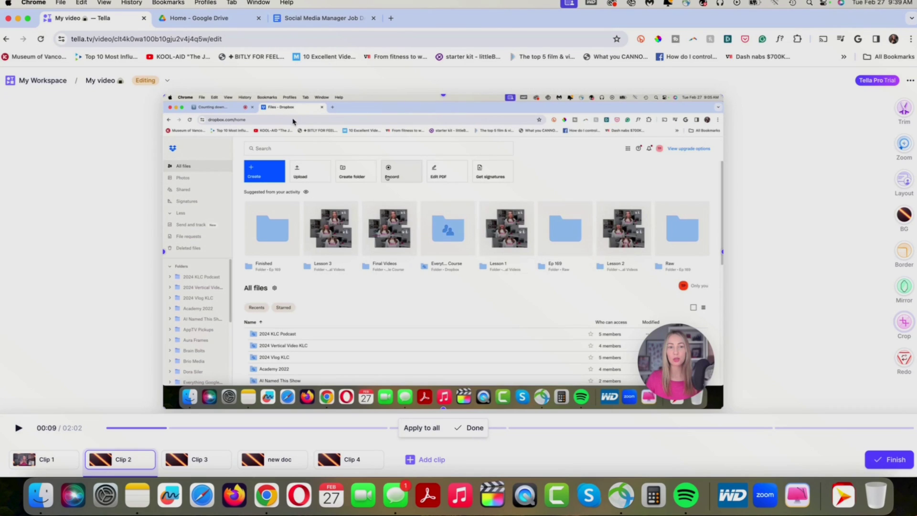
drag(443, 95, 442, 134)
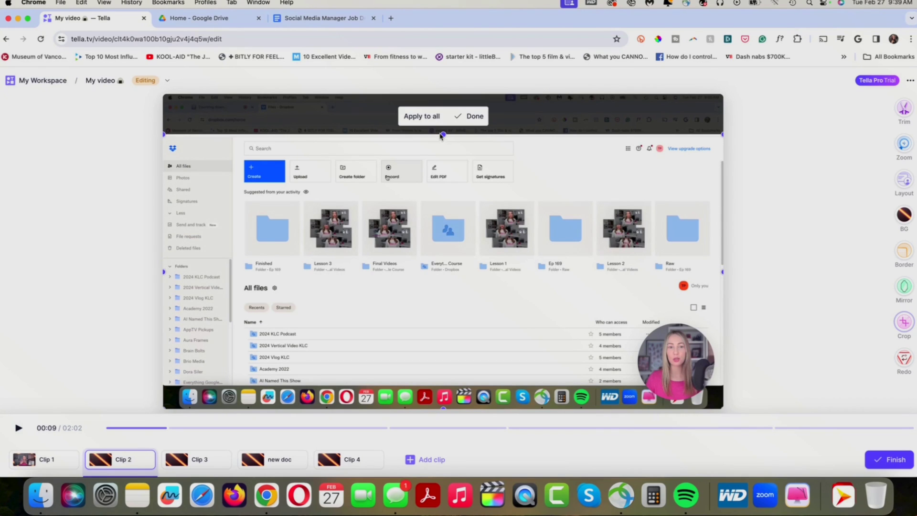
click(470, 117)
drag(442, 411, 443, 358)
click(471, 378)
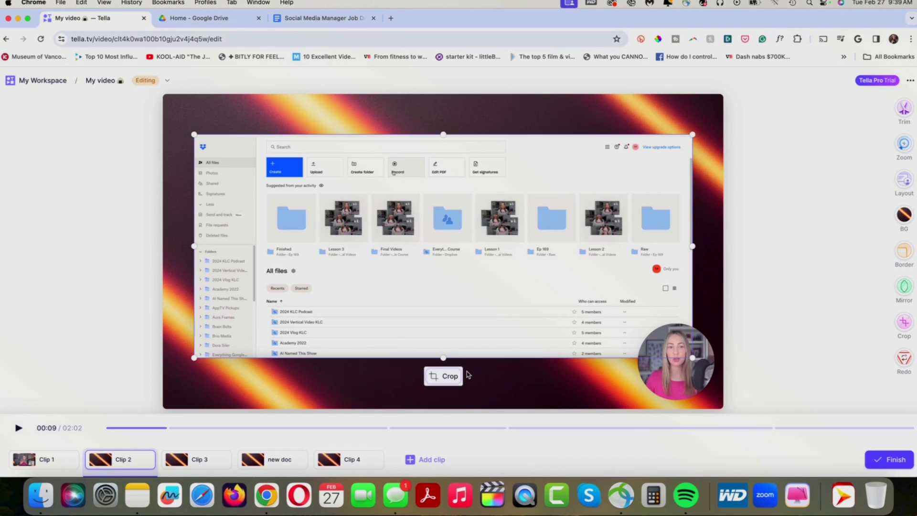
Step: Enlarge the cropped screen recording from its top corners and move it down toward centre
drag(695, 140, 717, 110)
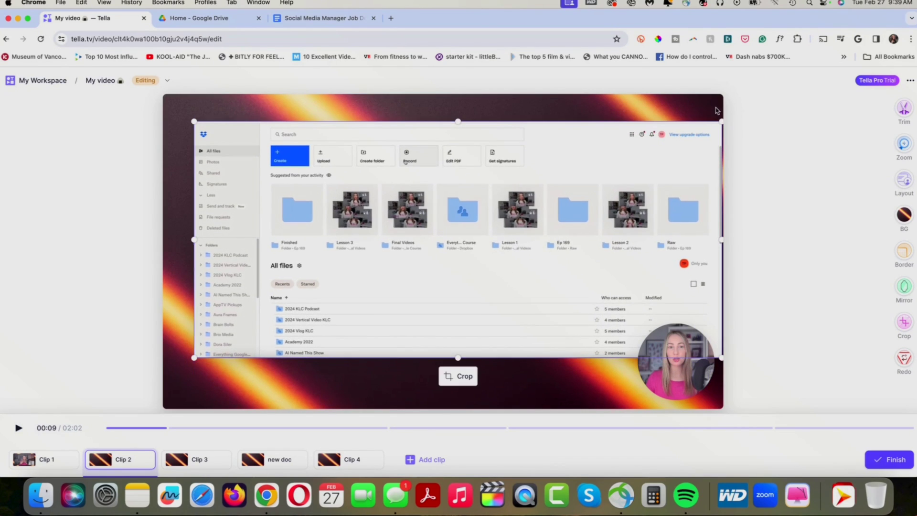
drag(192, 119, 163, 122)
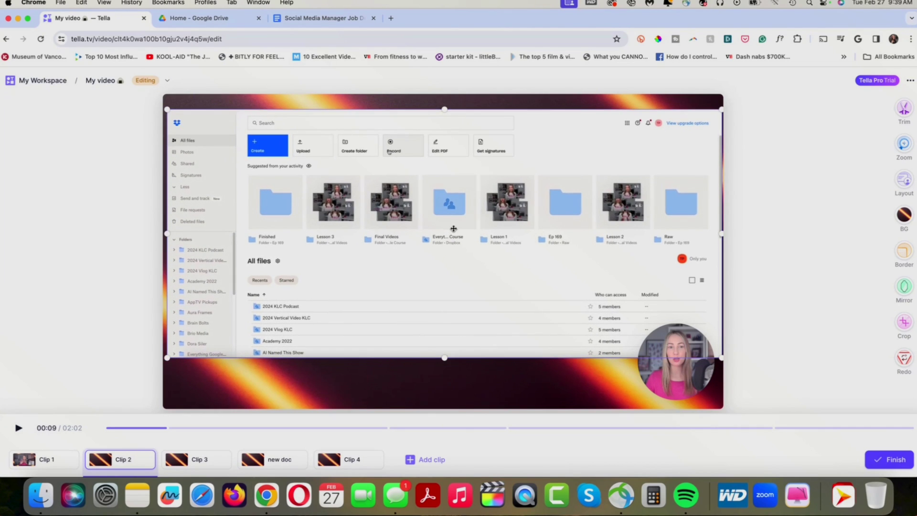
drag(453, 229, 452, 244)
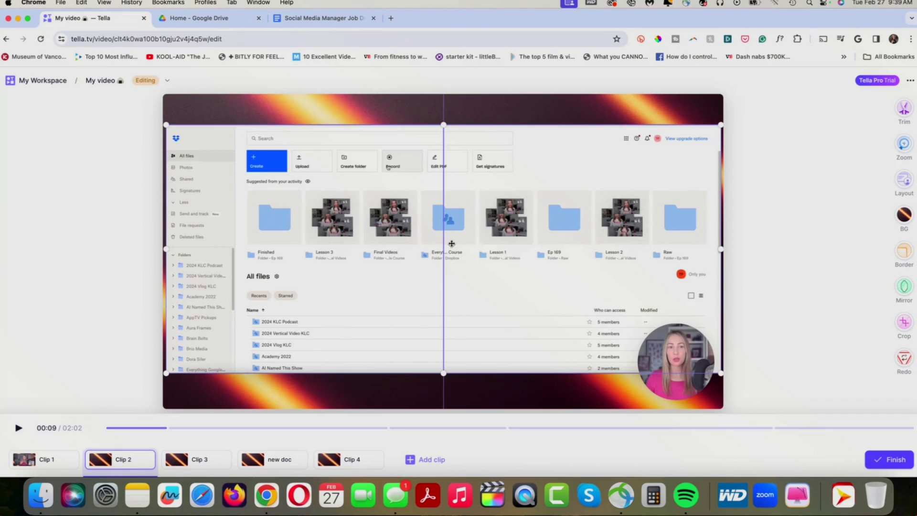
drag(452, 244, 452, 247)
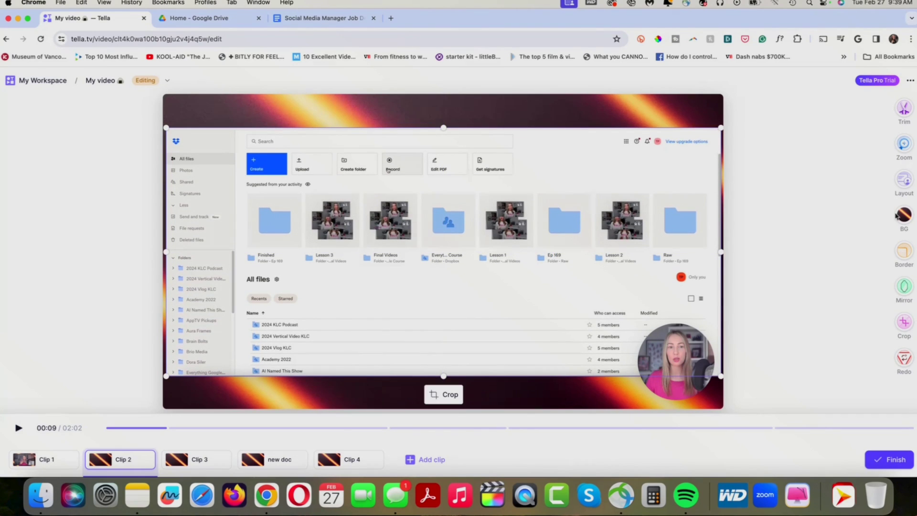
click(902, 216)
scroll(782, 276, down, 1)
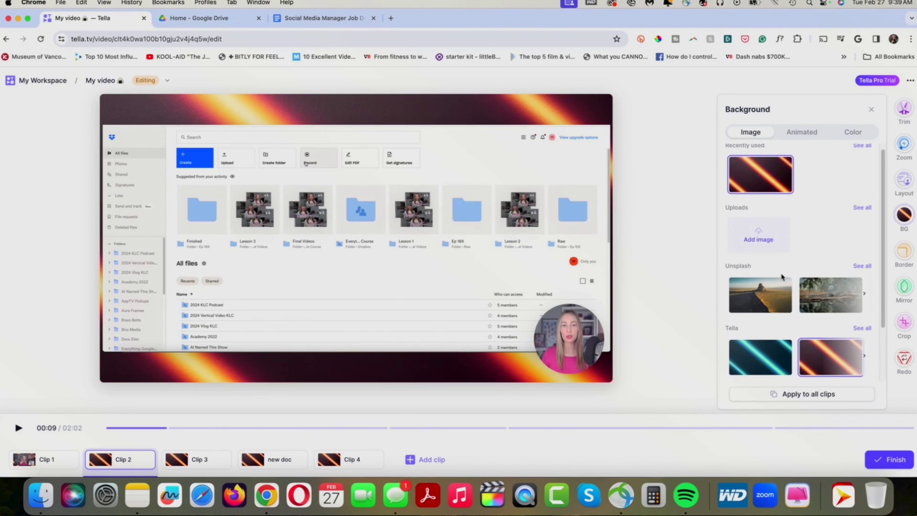
Step: Try the desert photo and orange swirl, then give Clip 2 the animated pastel gradient background
click(781, 283)
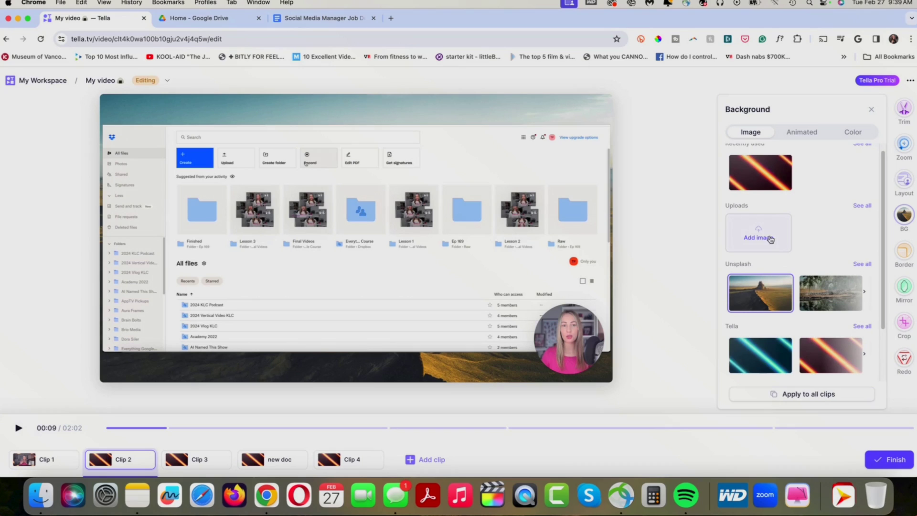
click(800, 135)
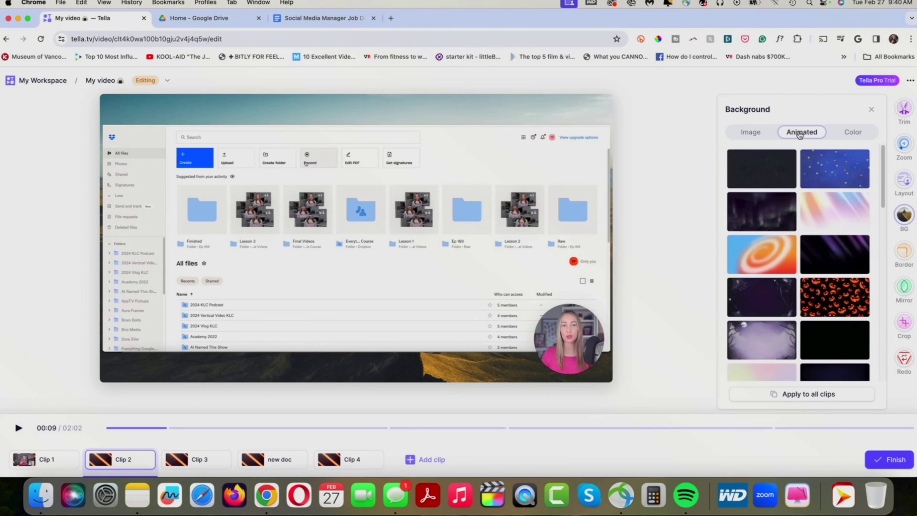
click(756, 256)
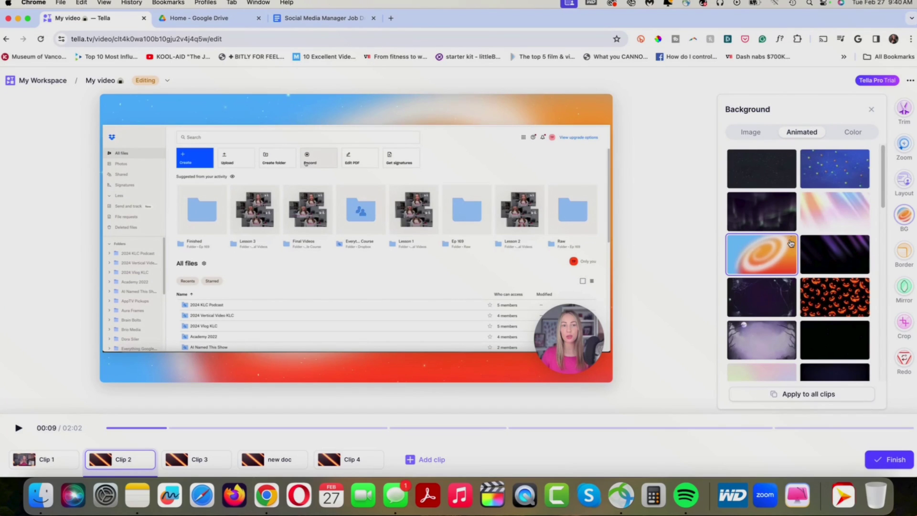
click(821, 213)
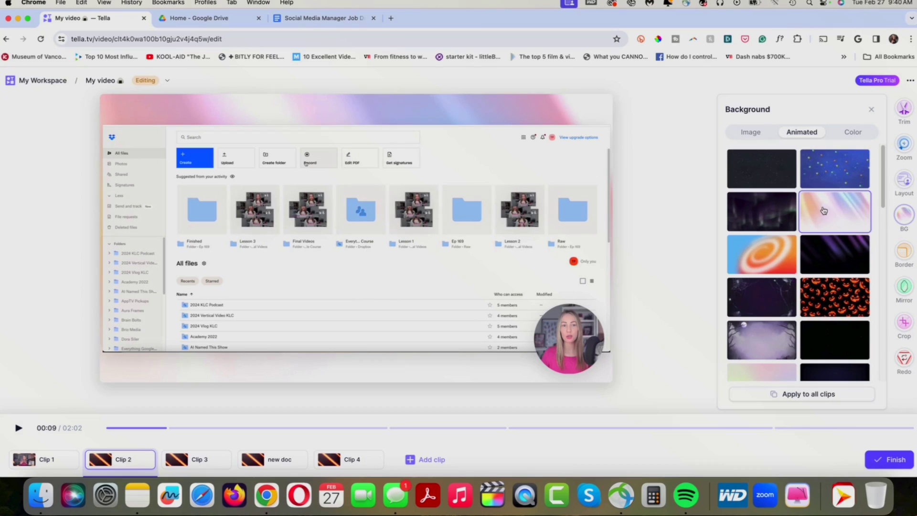
click(904, 255)
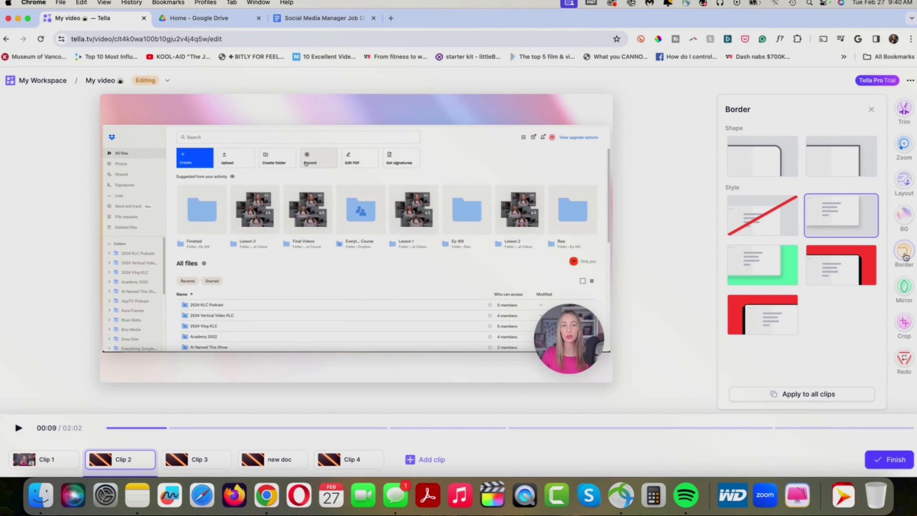
Step: Give Clip 2's frame rounded corners and no border style
click(761, 162)
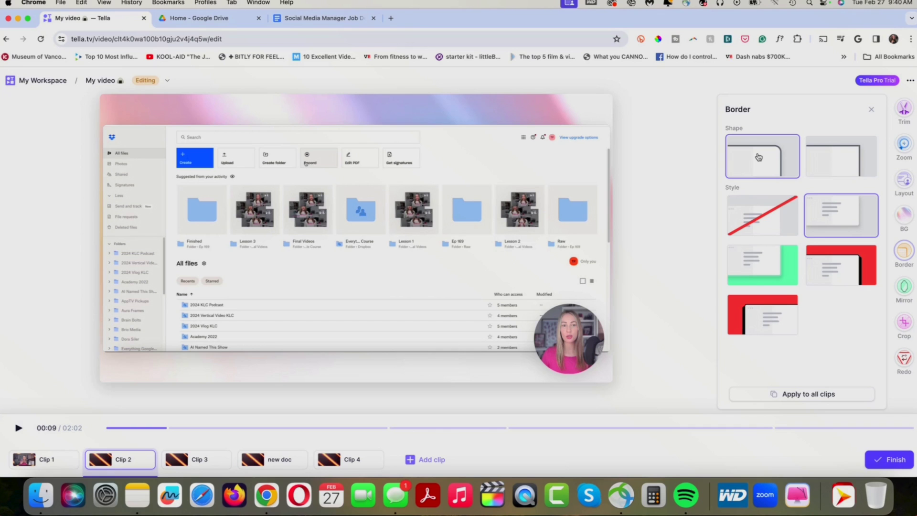
click(771, 217)
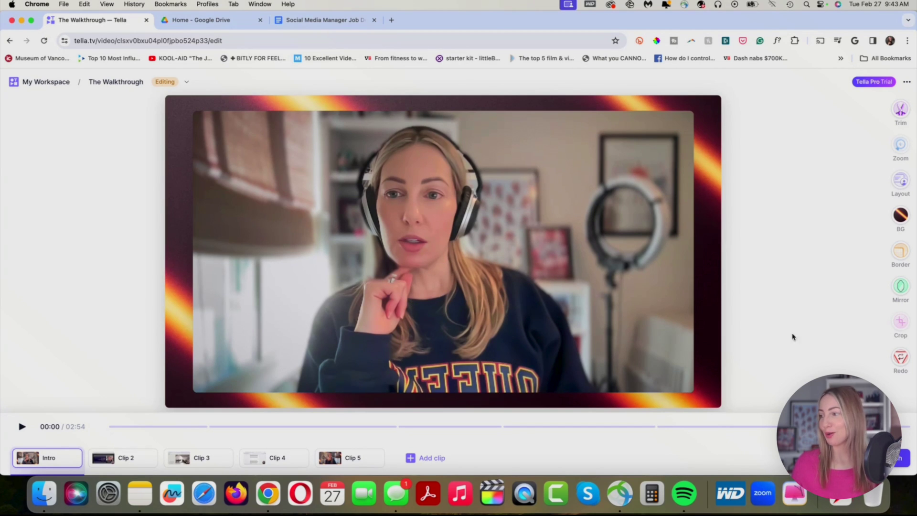
Step: Mirror the camera clip horizontally
click(900, 286)
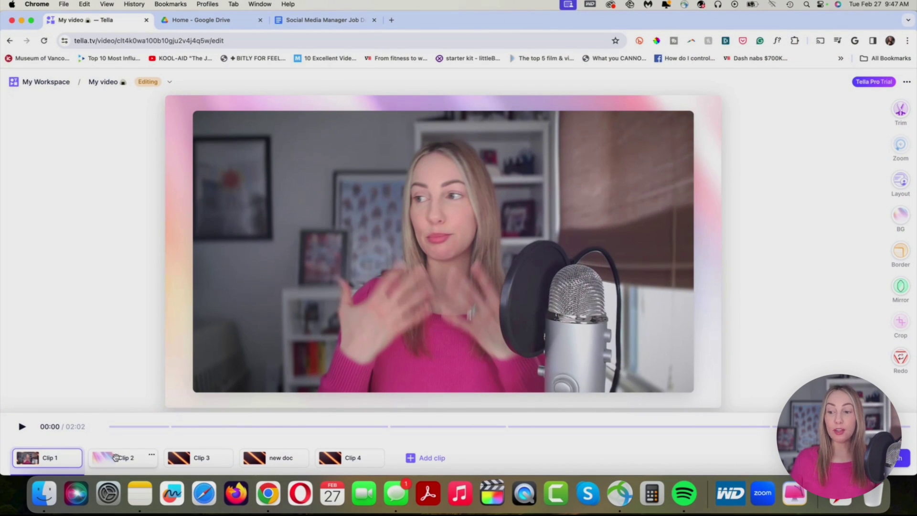
Step: Move Clip 2 after Clip 3, then open and dismiss Clip 1's actions list
drag(102, 449, 194, 459)
mouse_move(47, 457)
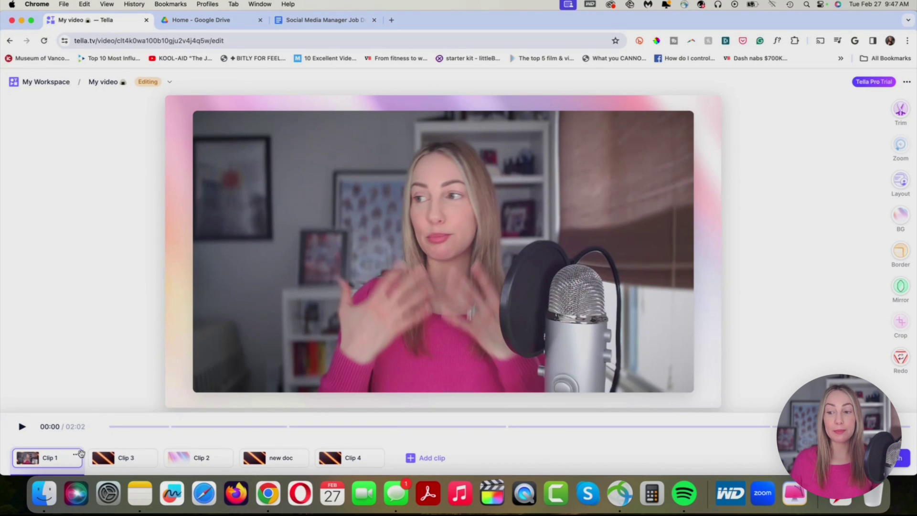
click(77, 457)
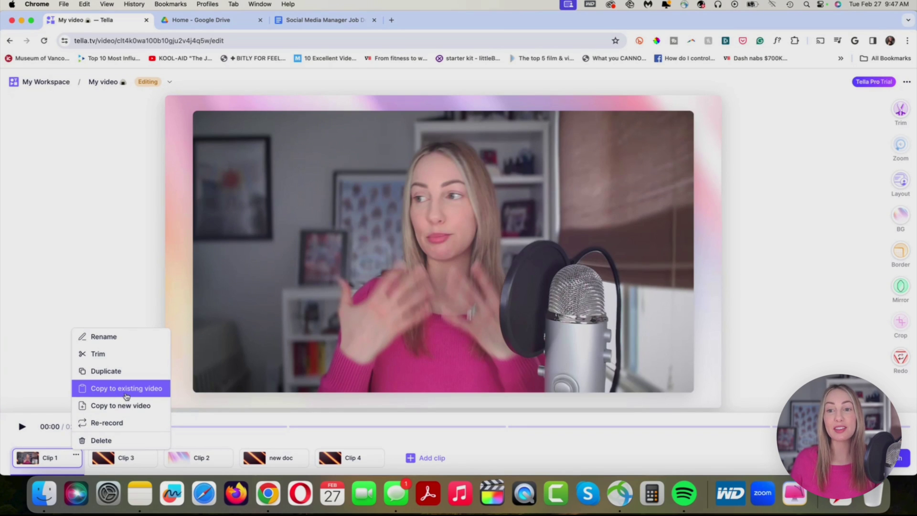
click(44, 341)
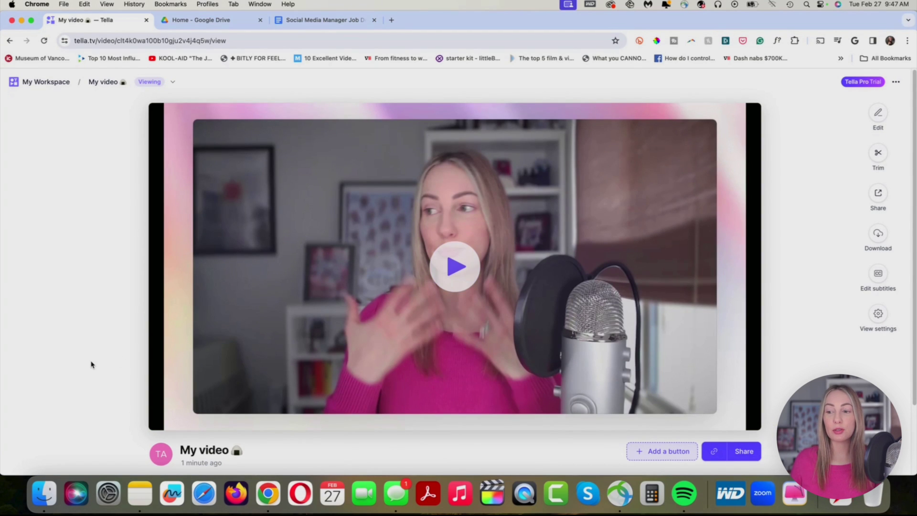
scroll(204, 406, down, 1)
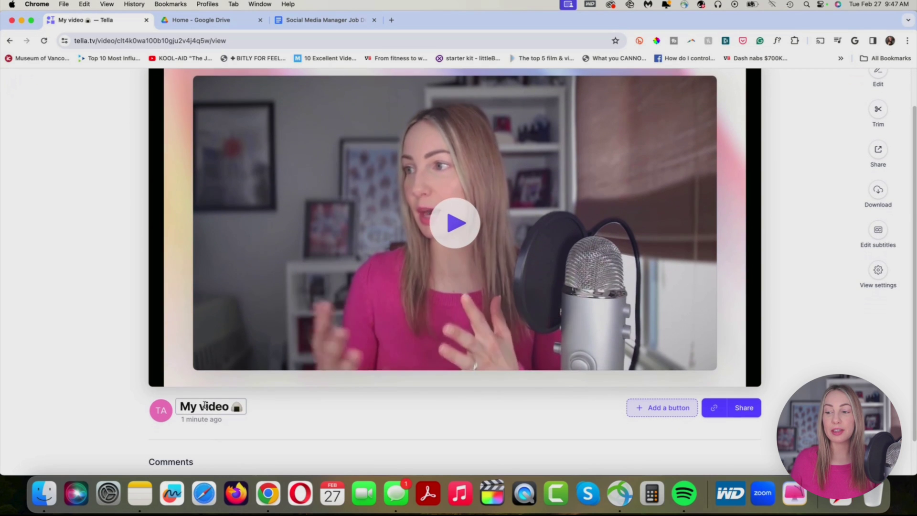
Step: Change the title from 'My video' to 'My Tutorial' and open the Share dialog
drag(230, 406, 191, 407)
text(Tur🍙)
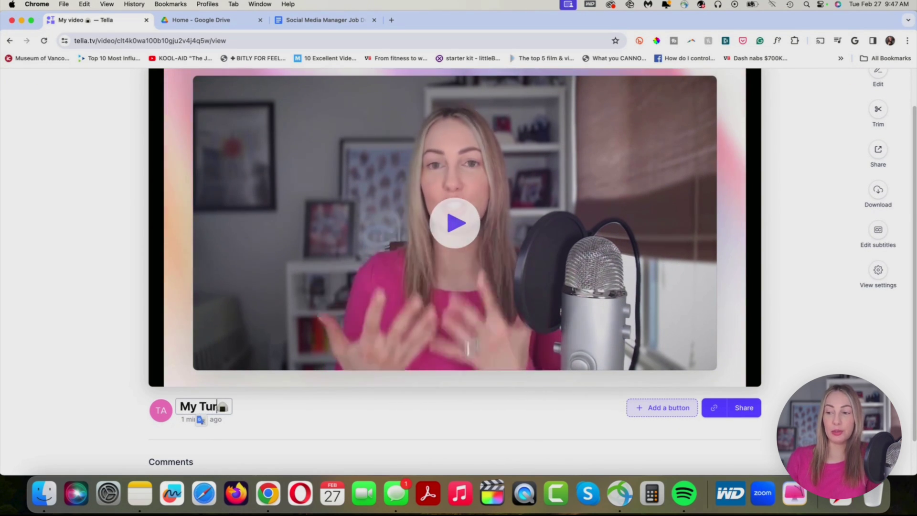
text(orial)
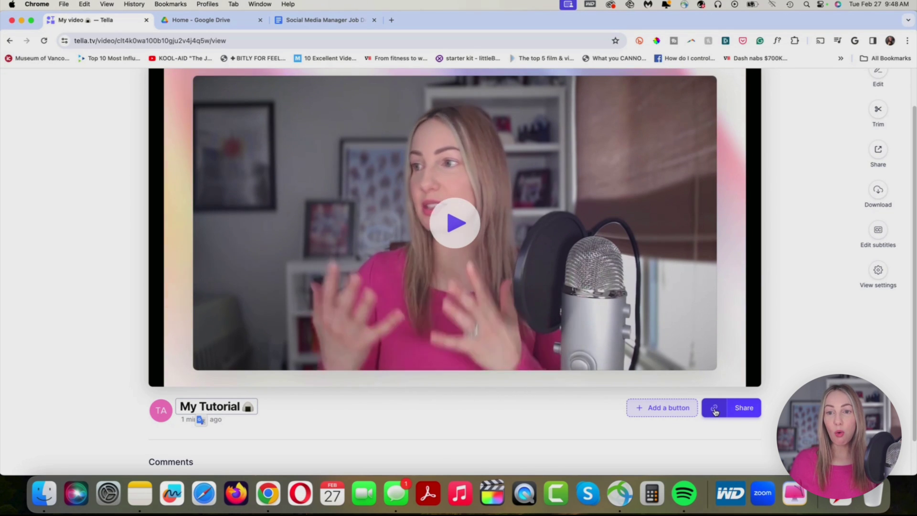
click(749, 409)
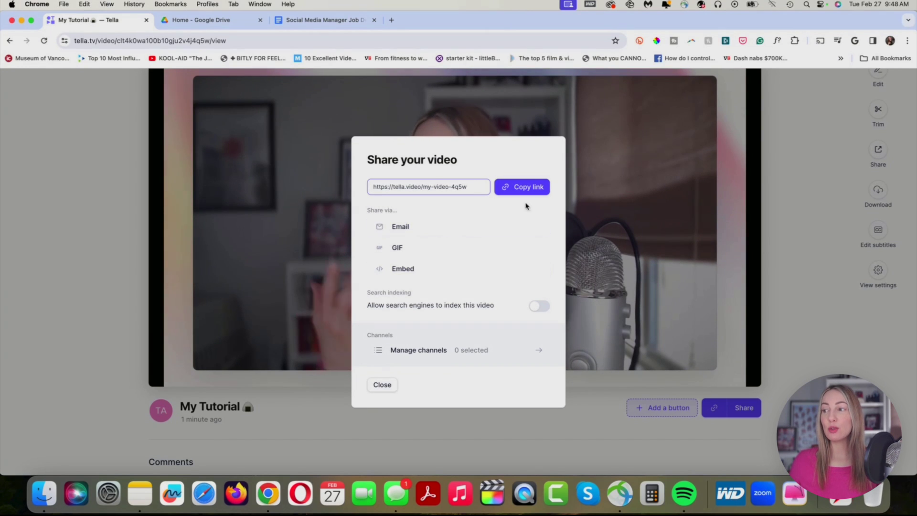
click(595, 394)
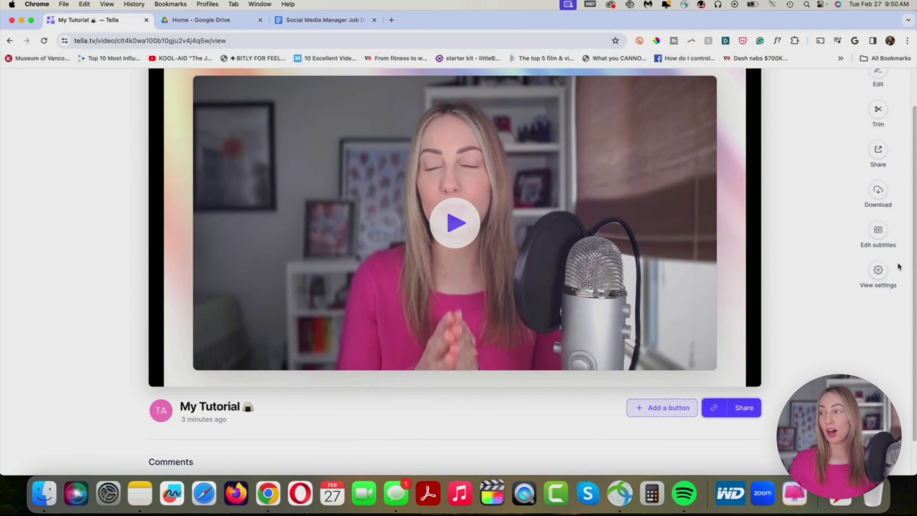
Step: Show My Tutorial's subtitle settings, with transcript download, copy and shown-by-default options
click(877, 238)
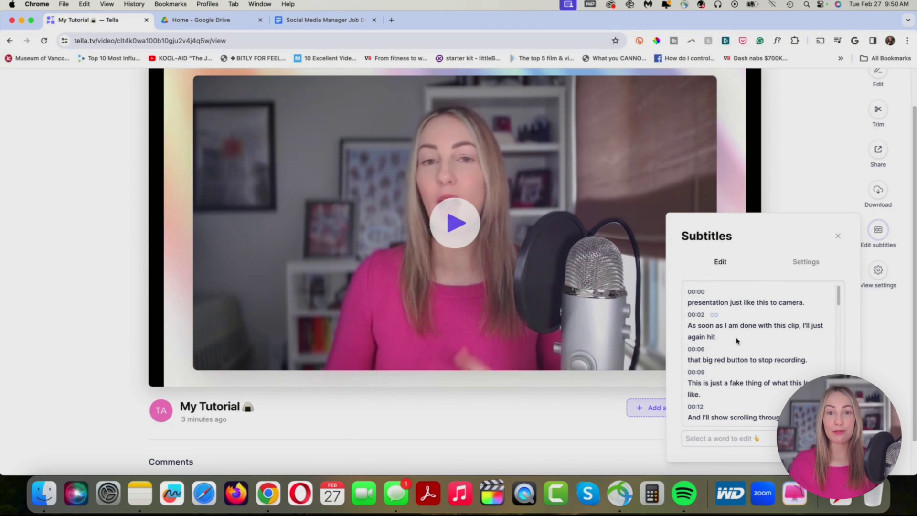
click(807, 265)
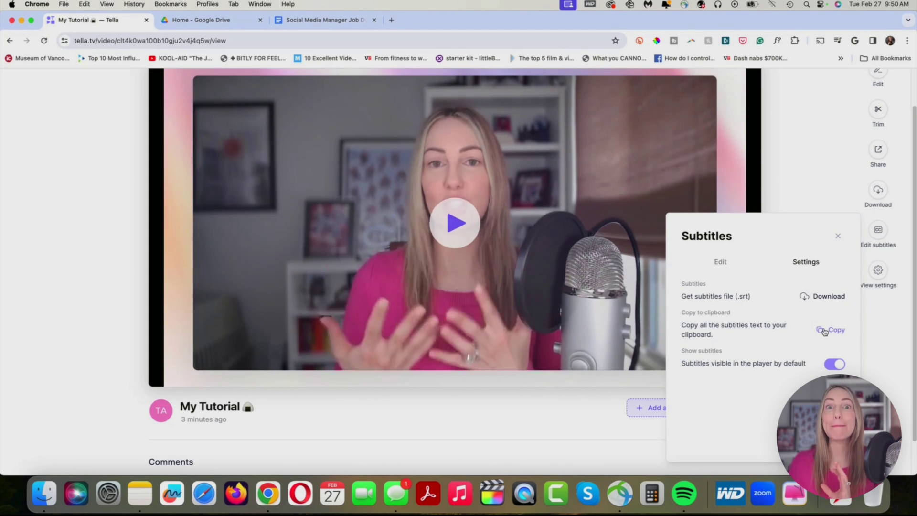
Step: Review view settings (captions, comments, view counts on; downloads off), then start a call-to-action button
click(880, 273)
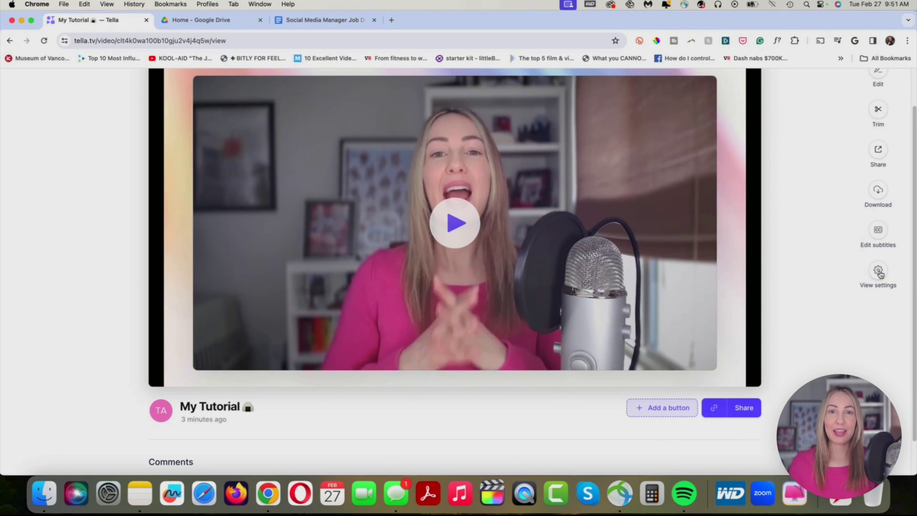
click(880, 273)
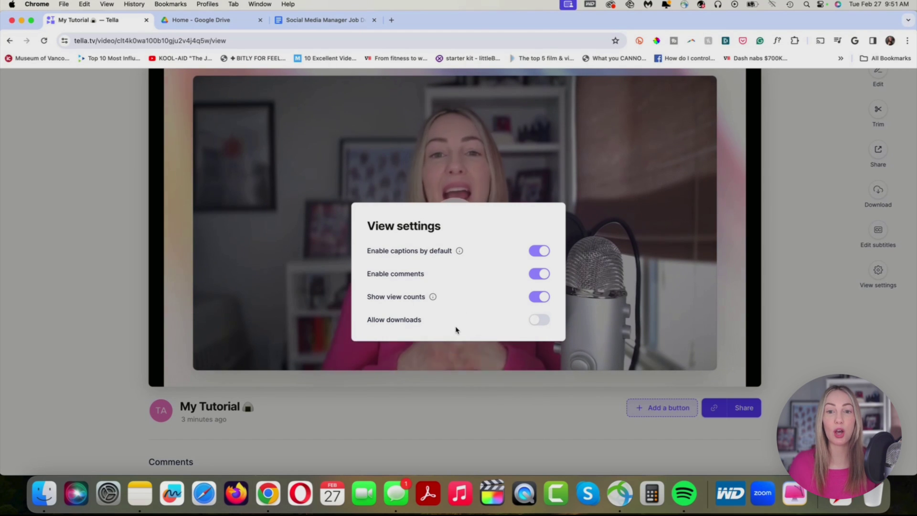
click(472, 402)
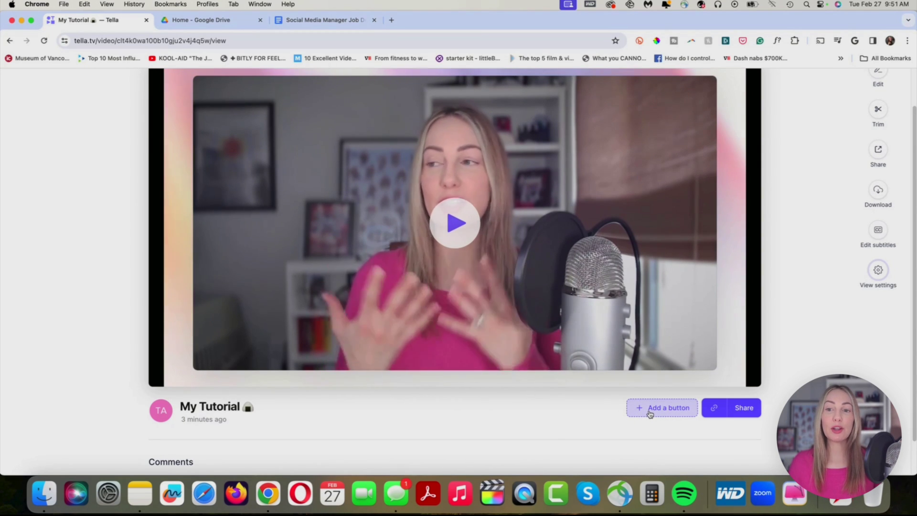
click(649, 408)
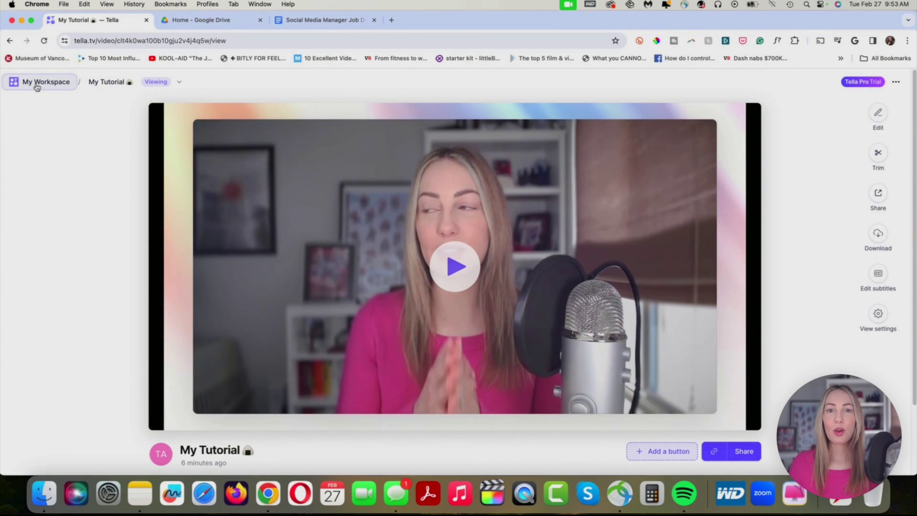
Step: Return to My Workspace, check a video's actions menu, and open The Walkthrough
click(37, 84)
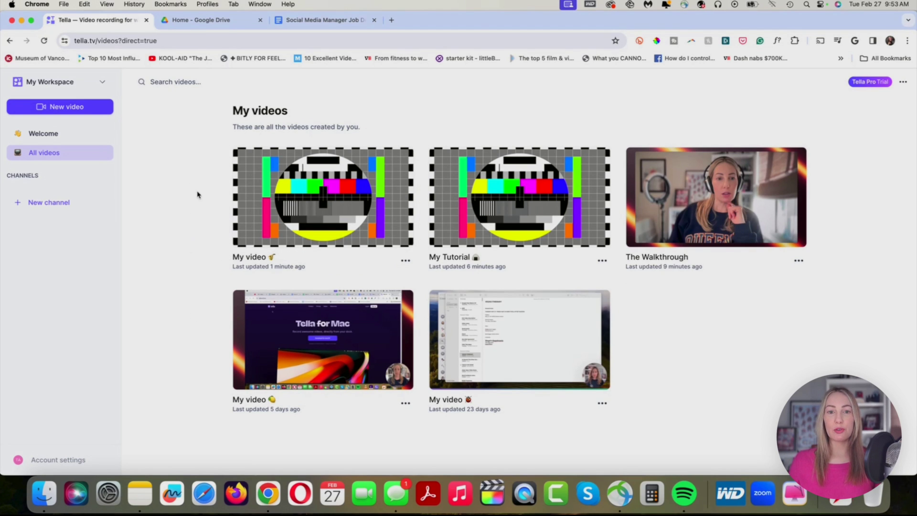
click(404, 261)
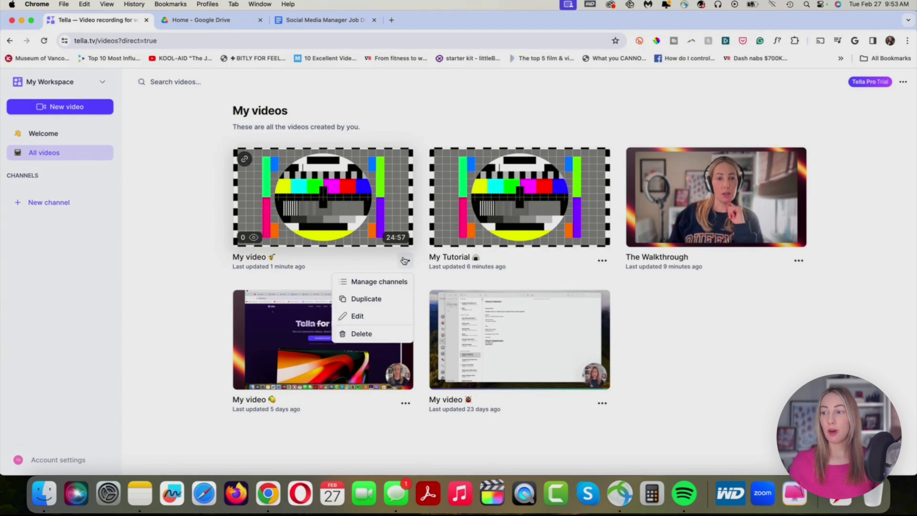
click(624, 292)
mouse_move(716, 197)
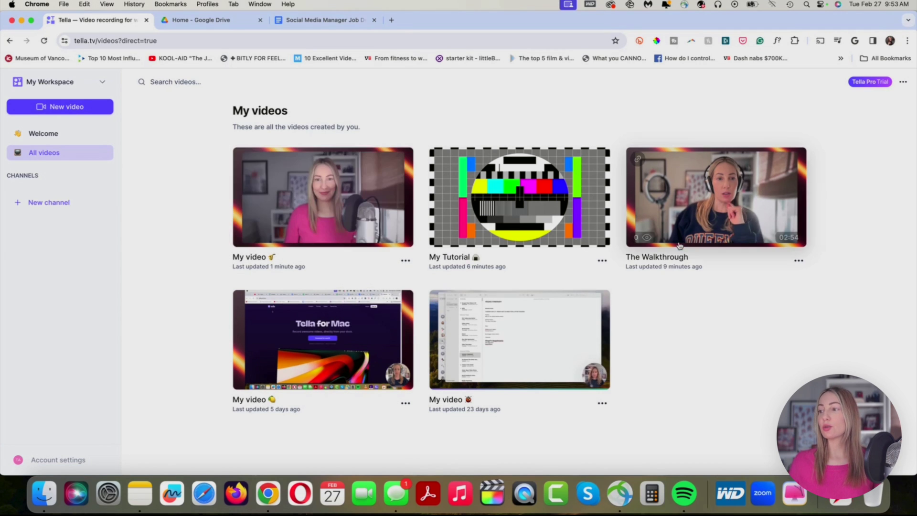
click(683, 214)
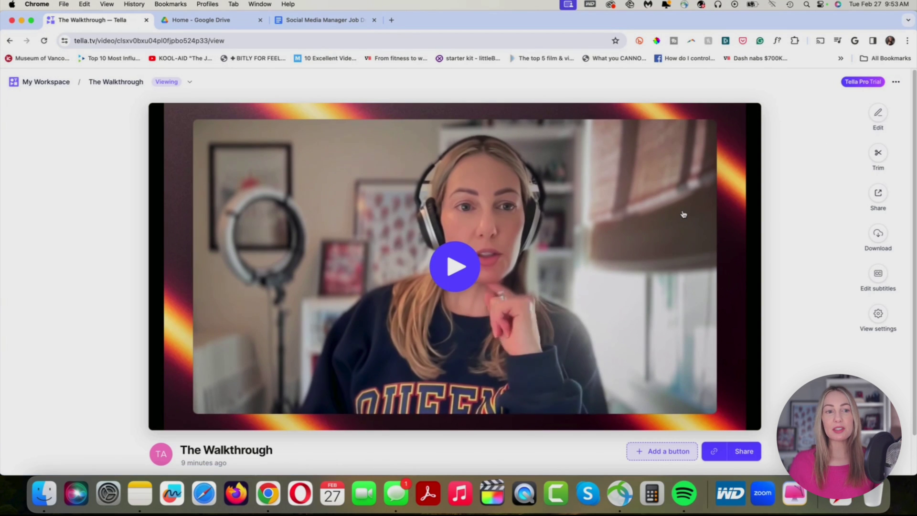